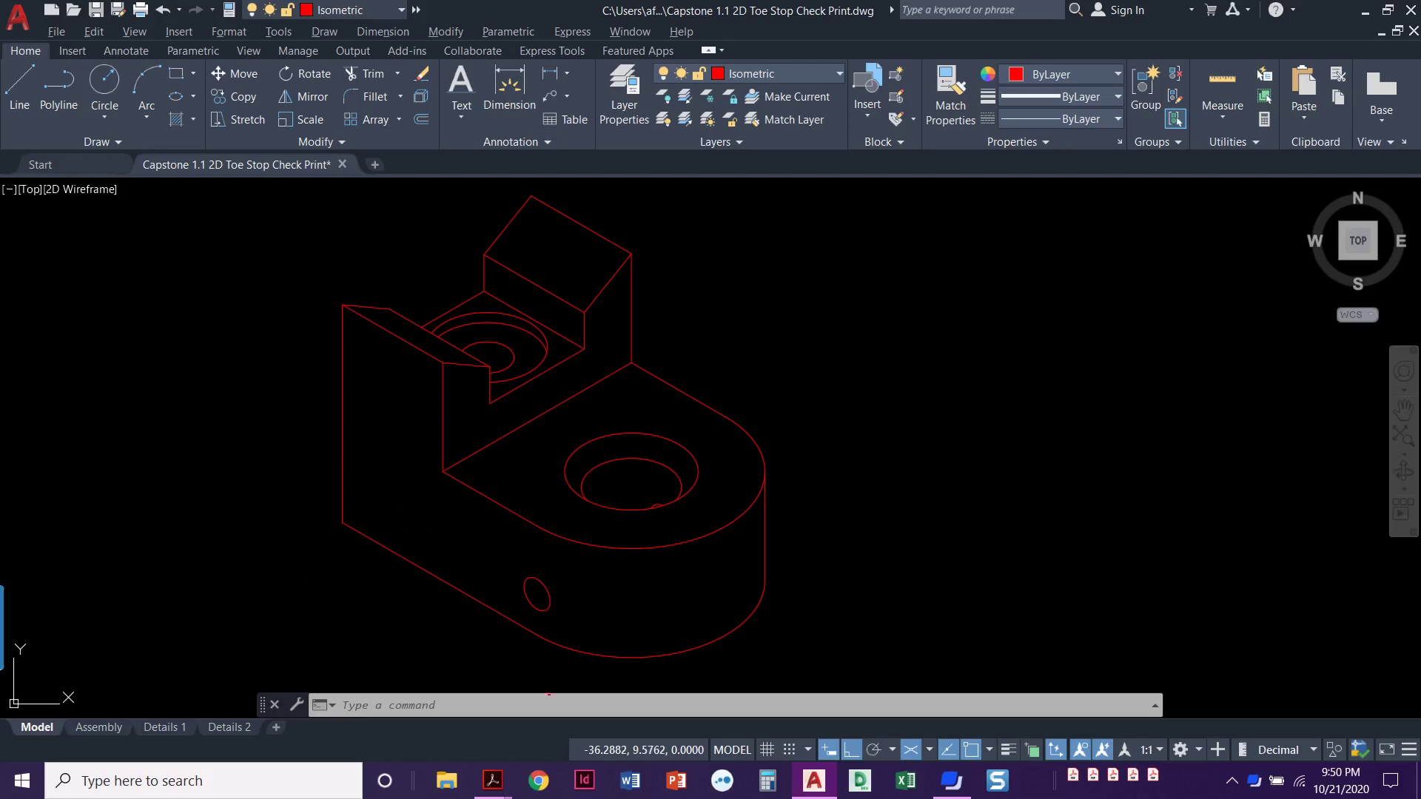
Zoom the Acrobat help sheet to 100%, scroll to the slot figures, then return to AutoCAD.
key("alt+Tab")
key("alt+Tab")
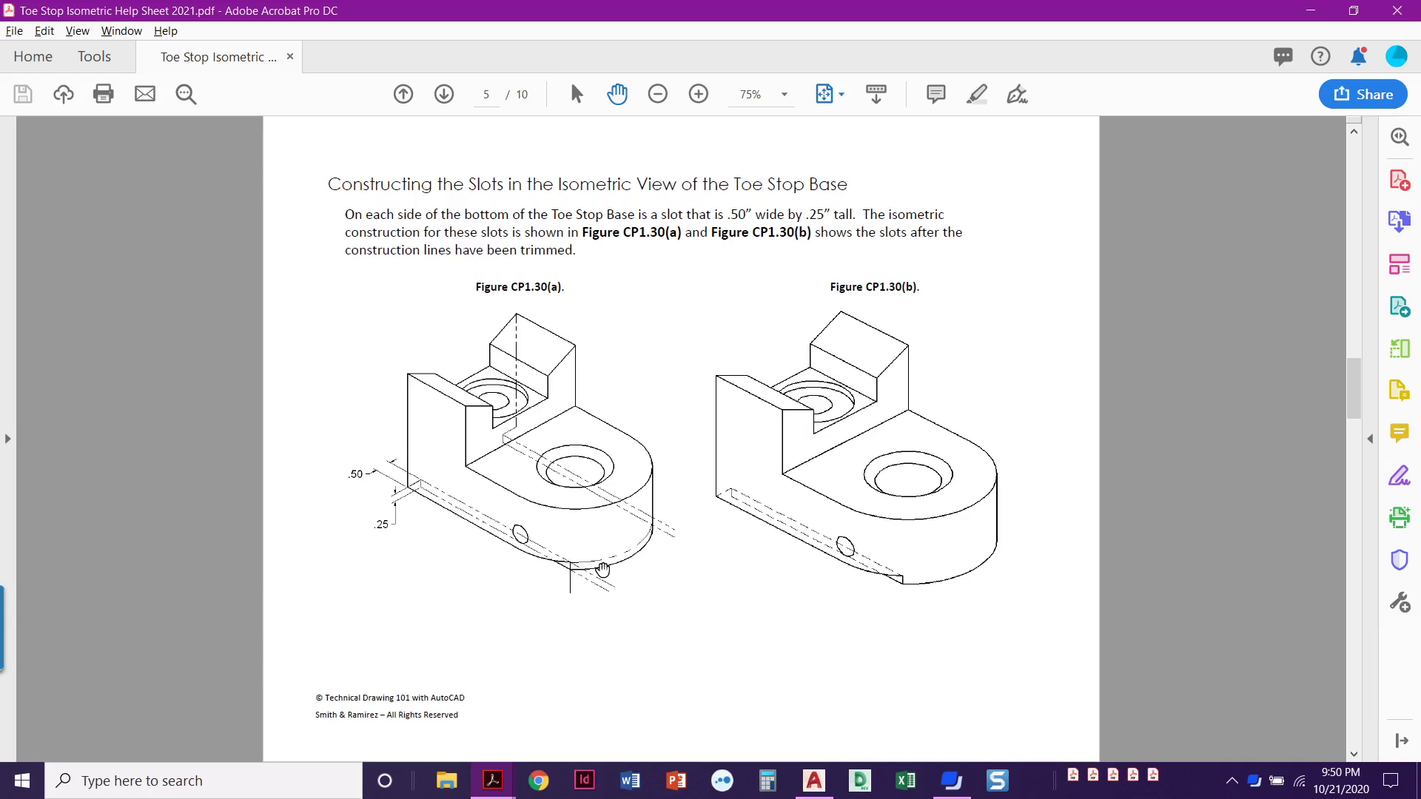
left_click(697, 99)
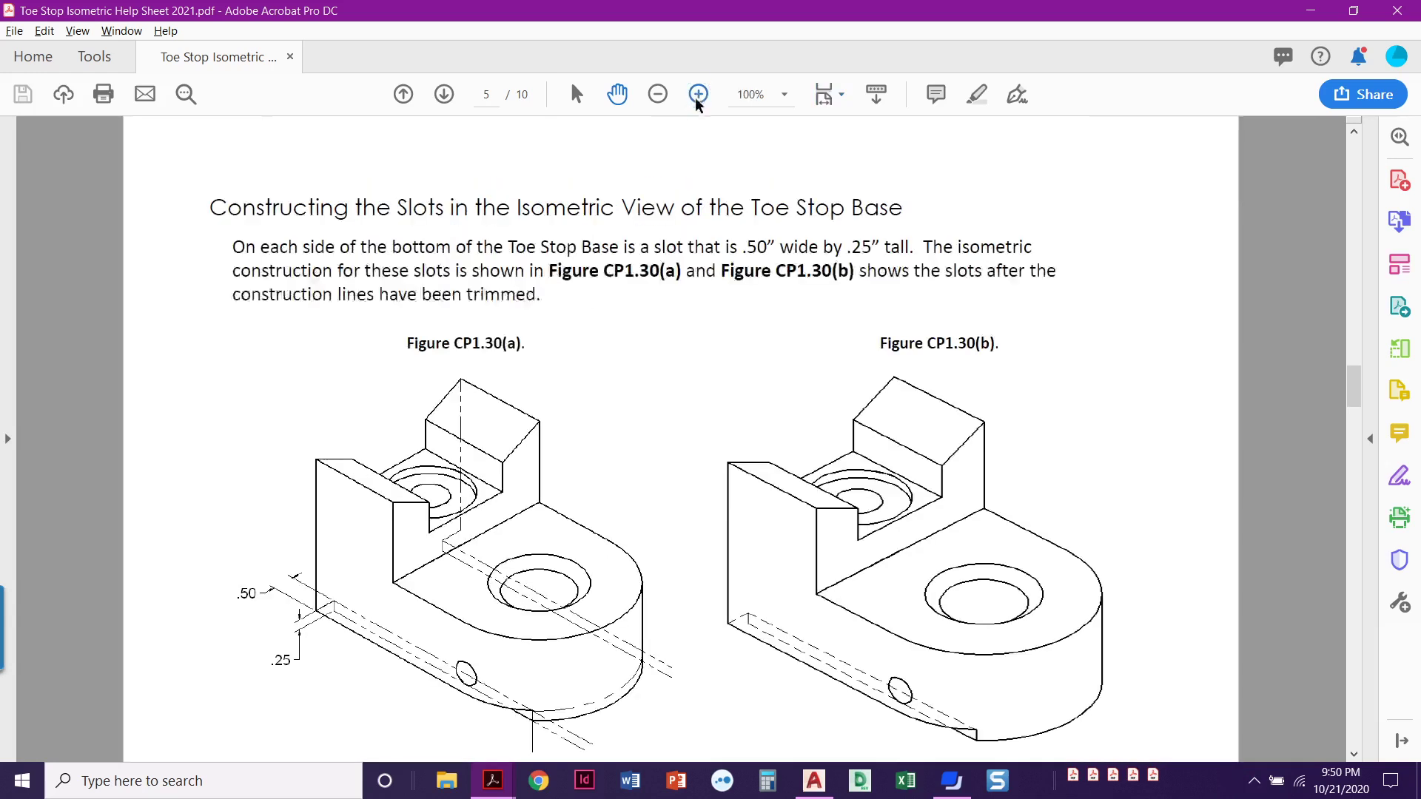
scroll(623, 374, "down", 3)
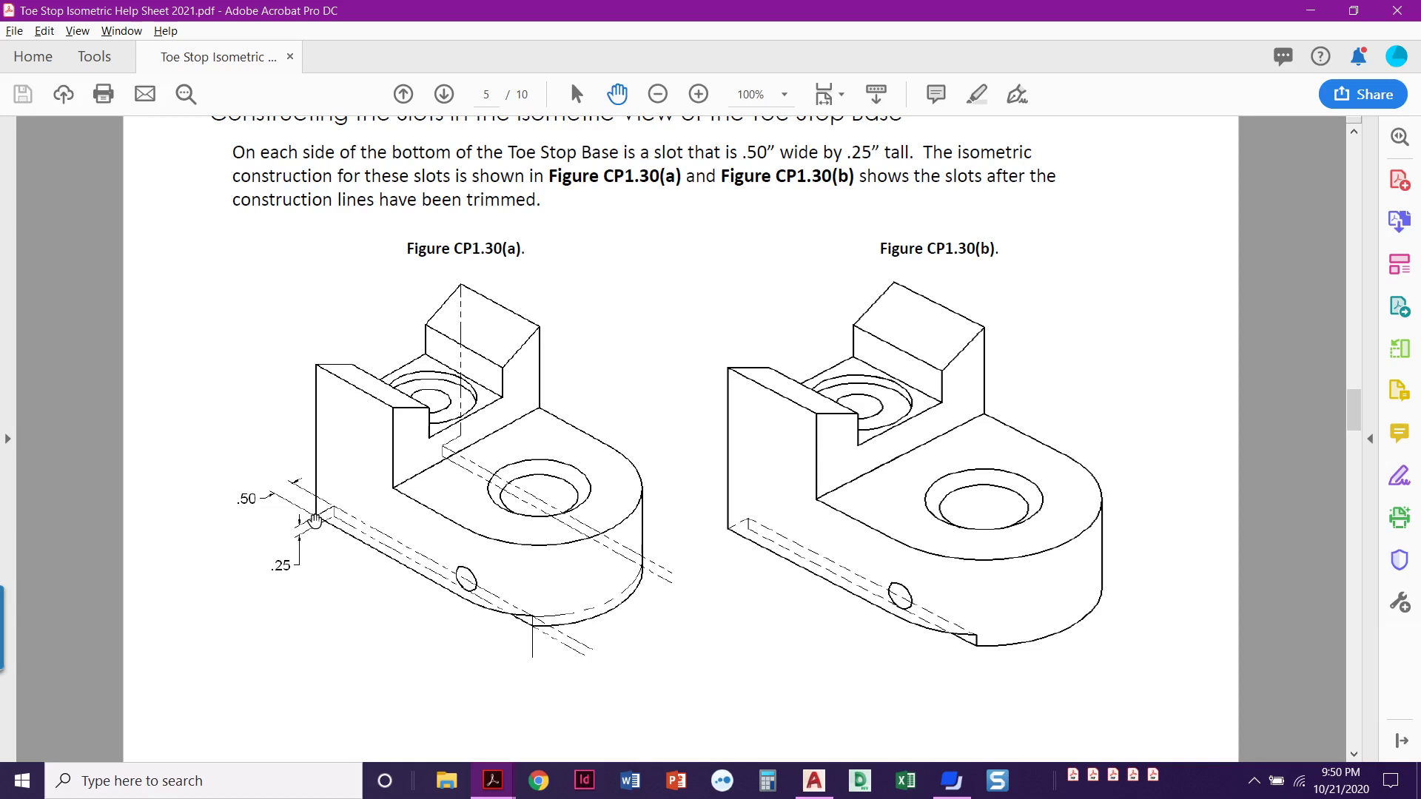
key("alt+Tab")
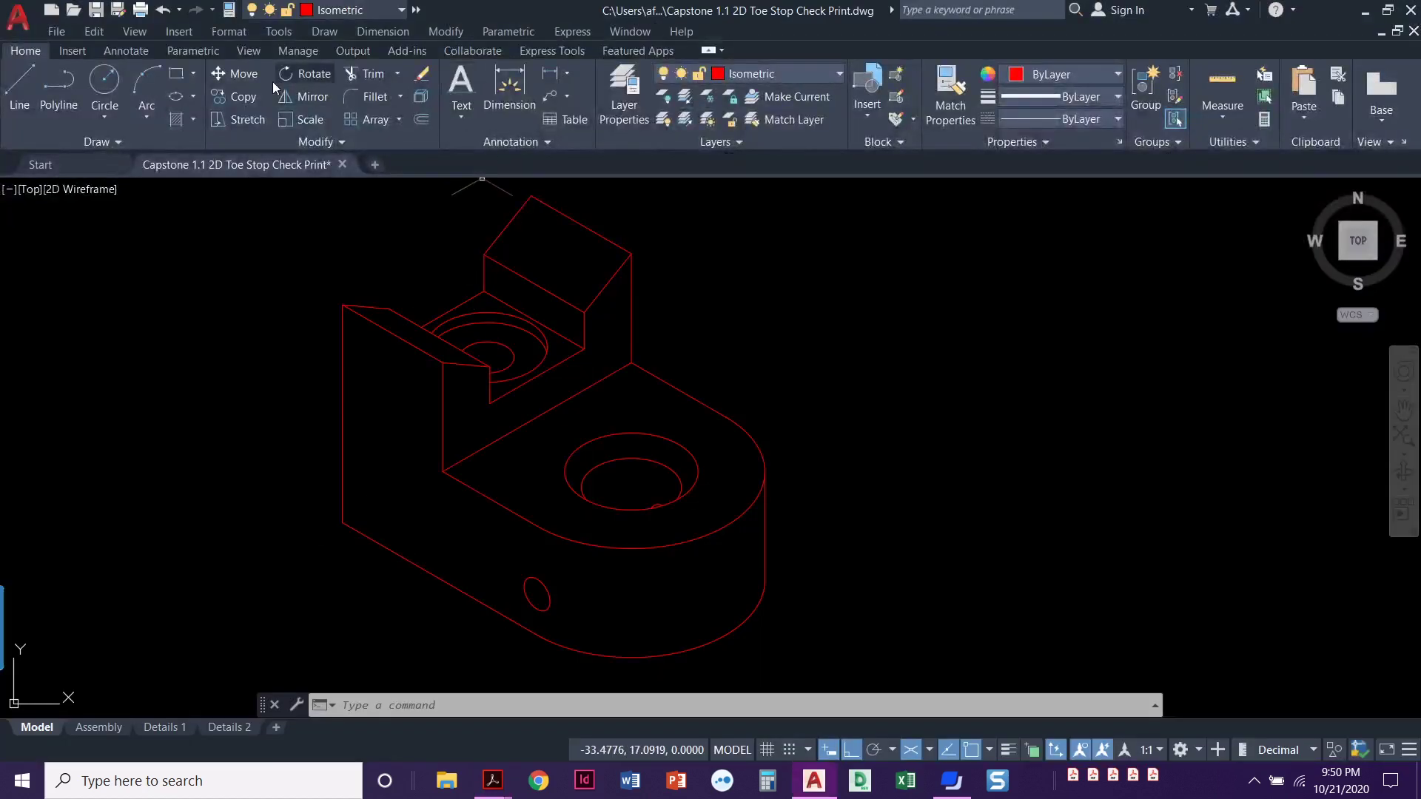
Copy the bottom curved edge and lower-left bottom edge 0.25 units up on Isoplane Right.
left_click(243, 98)
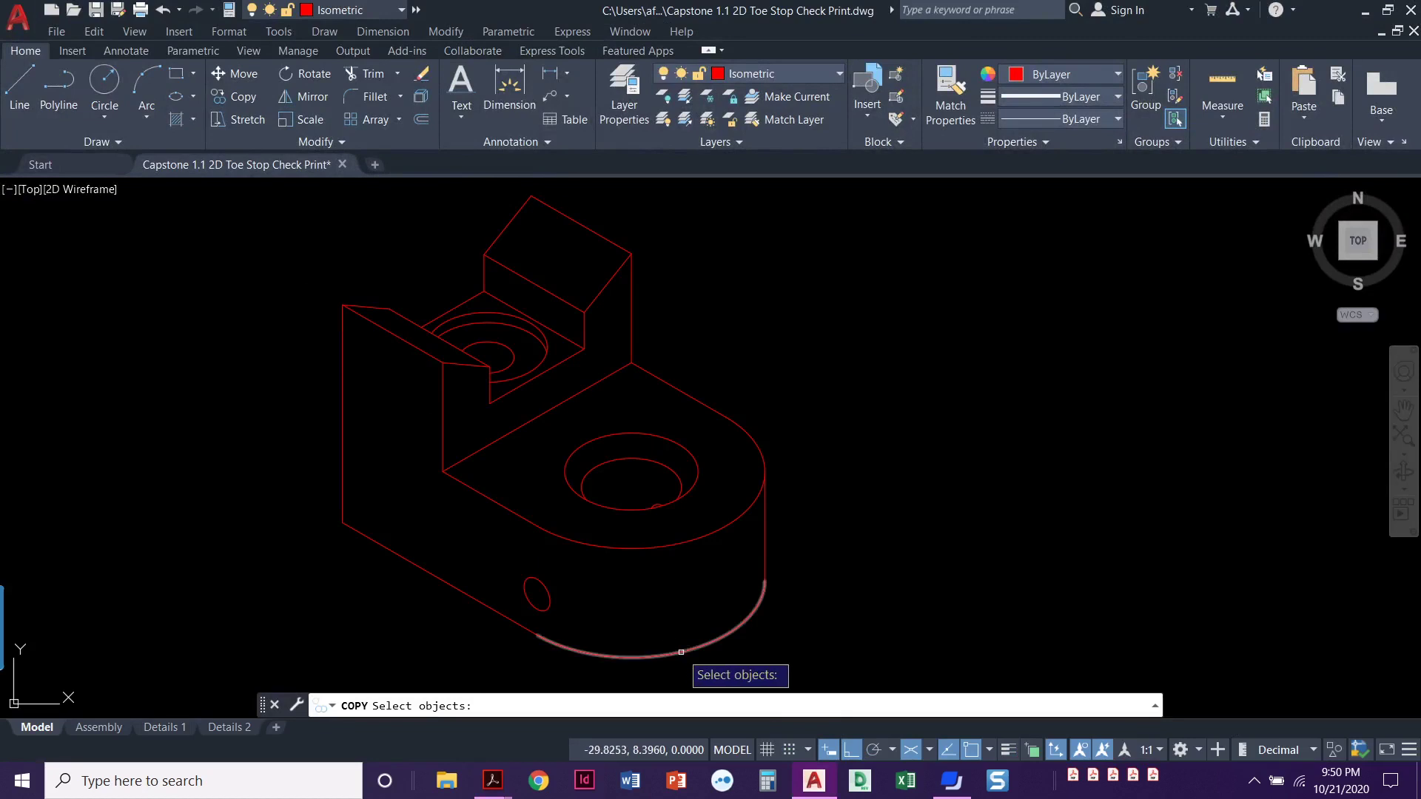
left_click(557, 645)
left_click(523, 626)
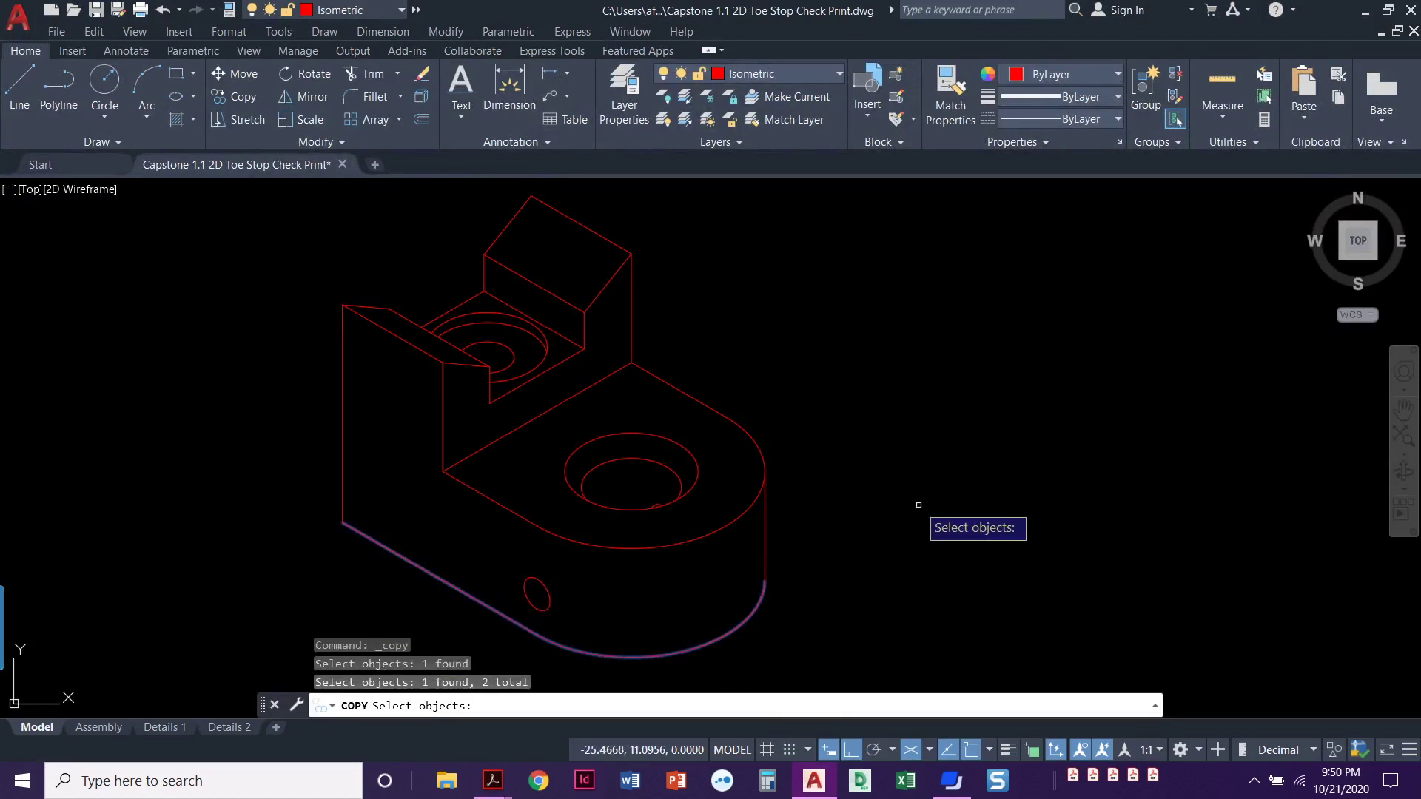
key("Return")
left_click(865, 548)
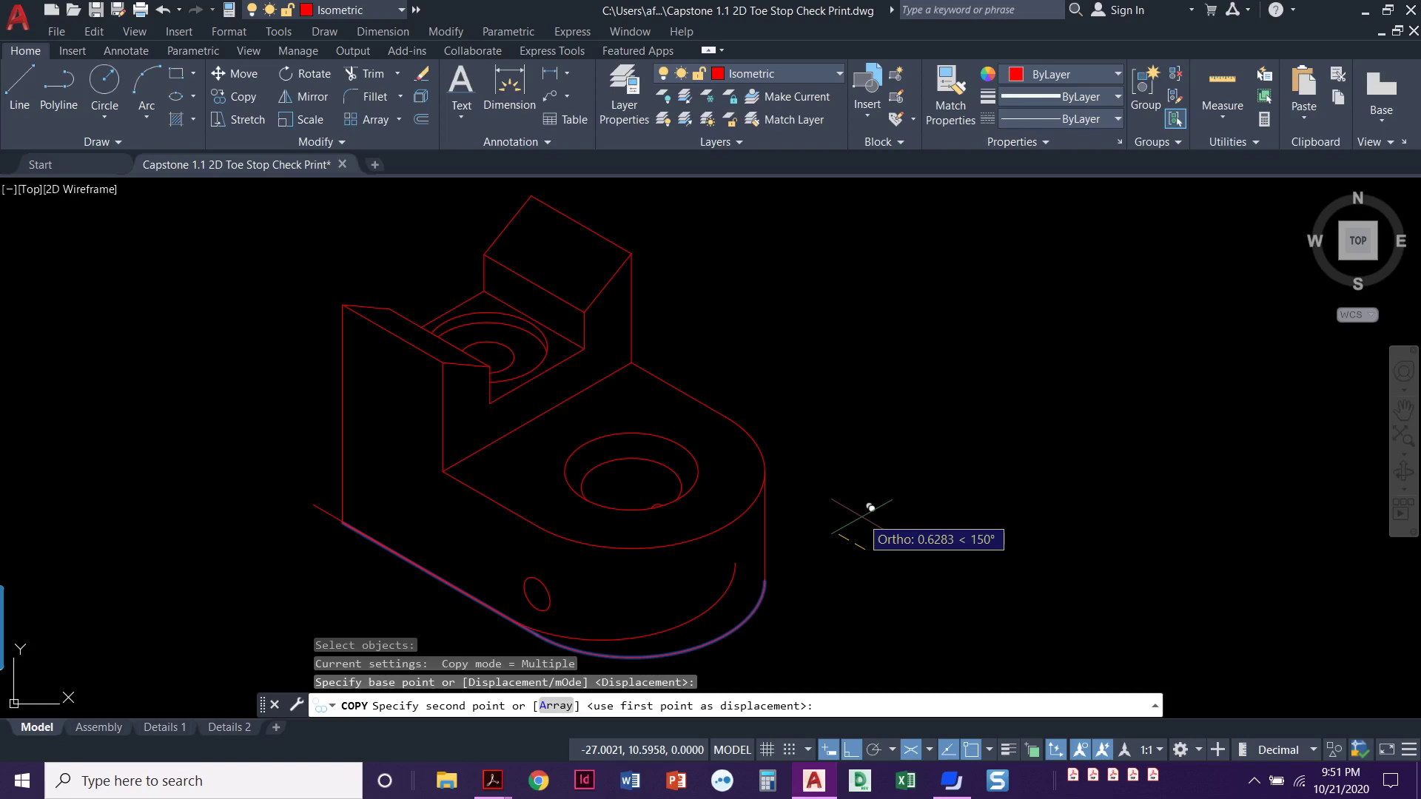
key("F5")
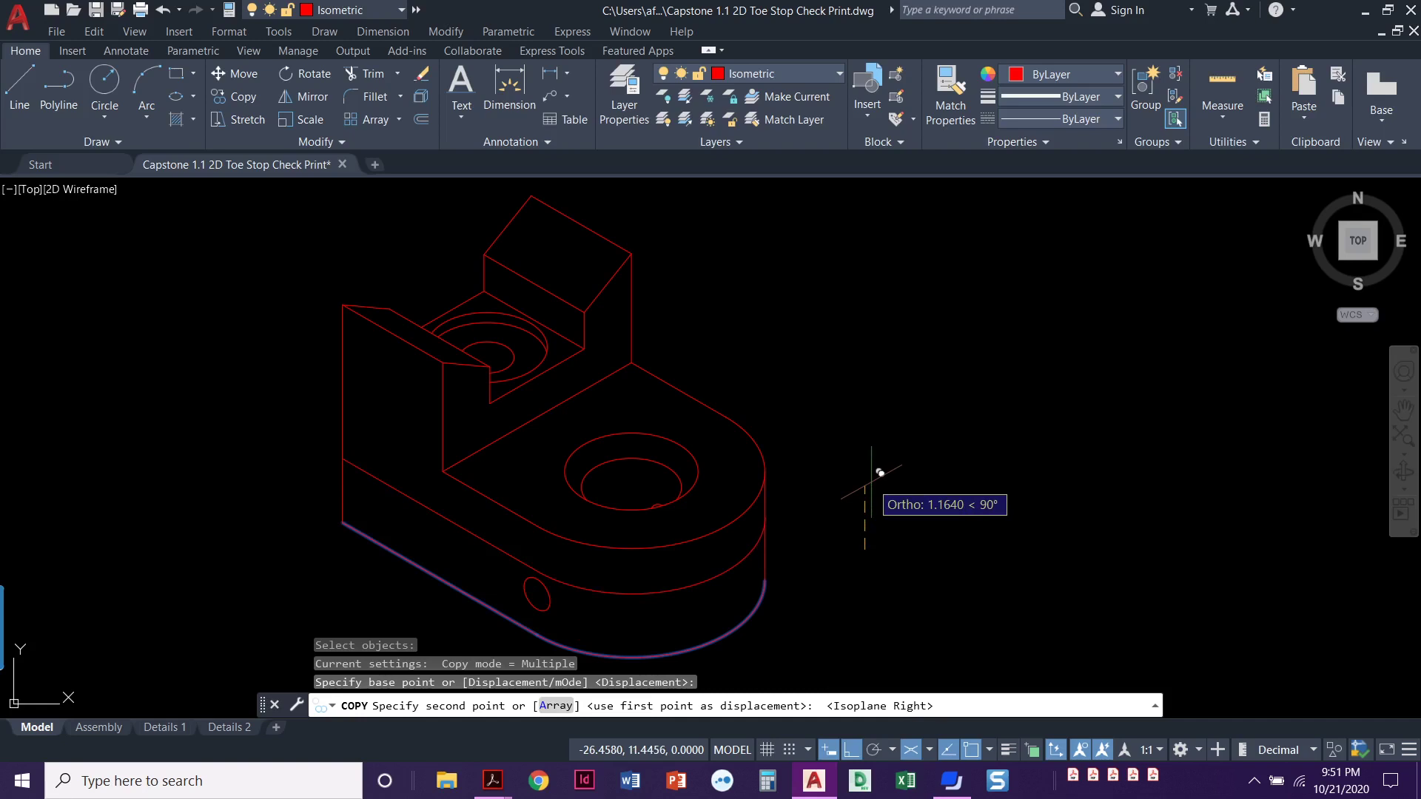
type(".25")
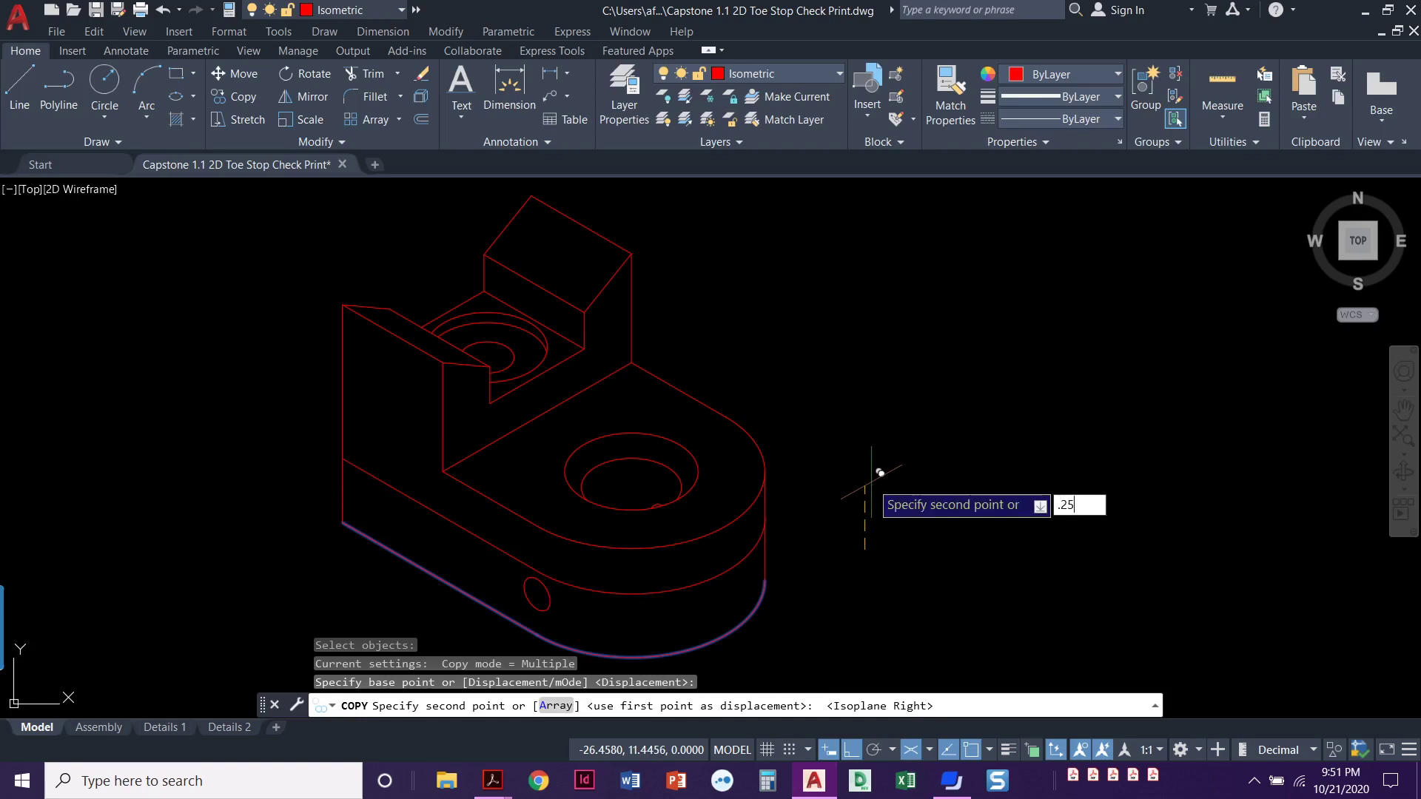
key("Return")
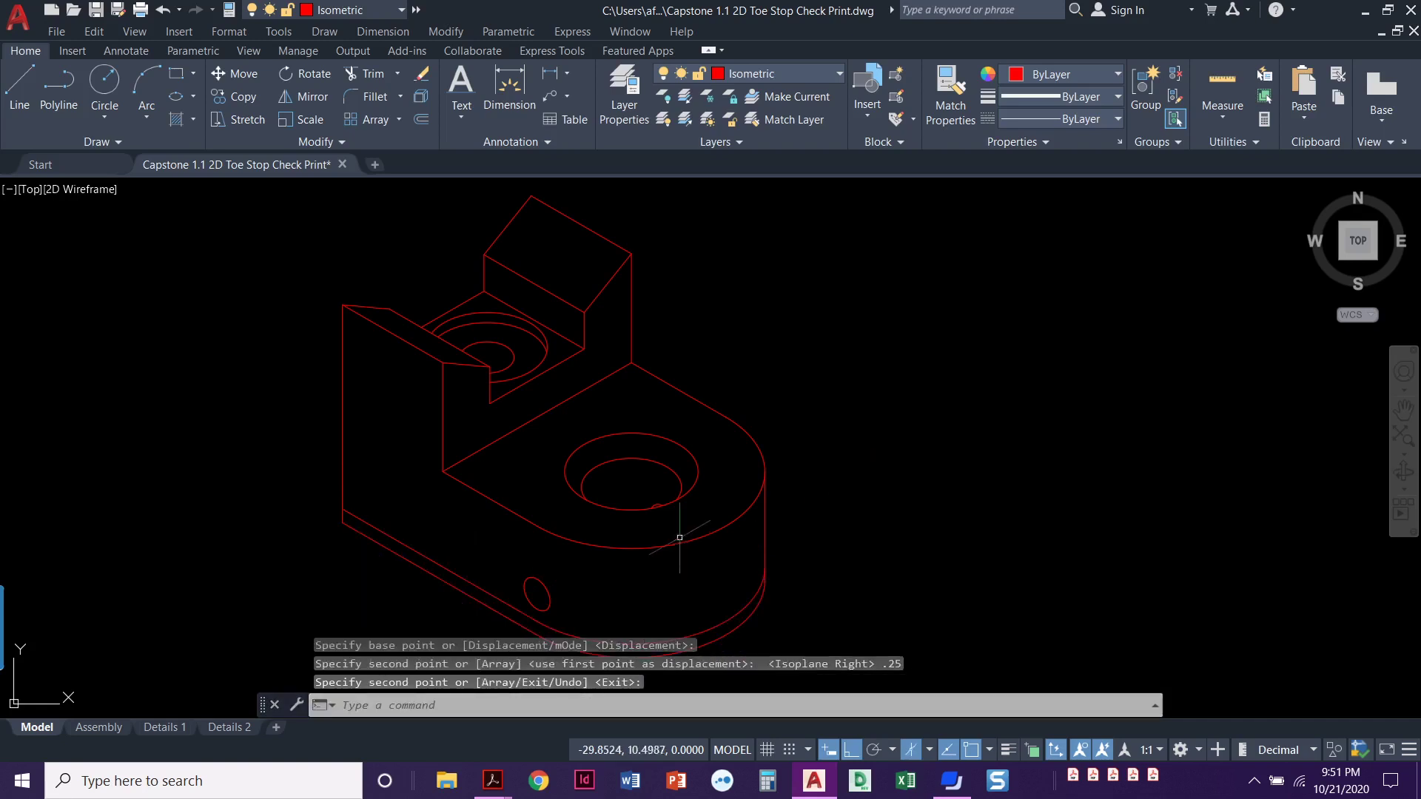
middle_click_drag(675, 540, 716, 431)
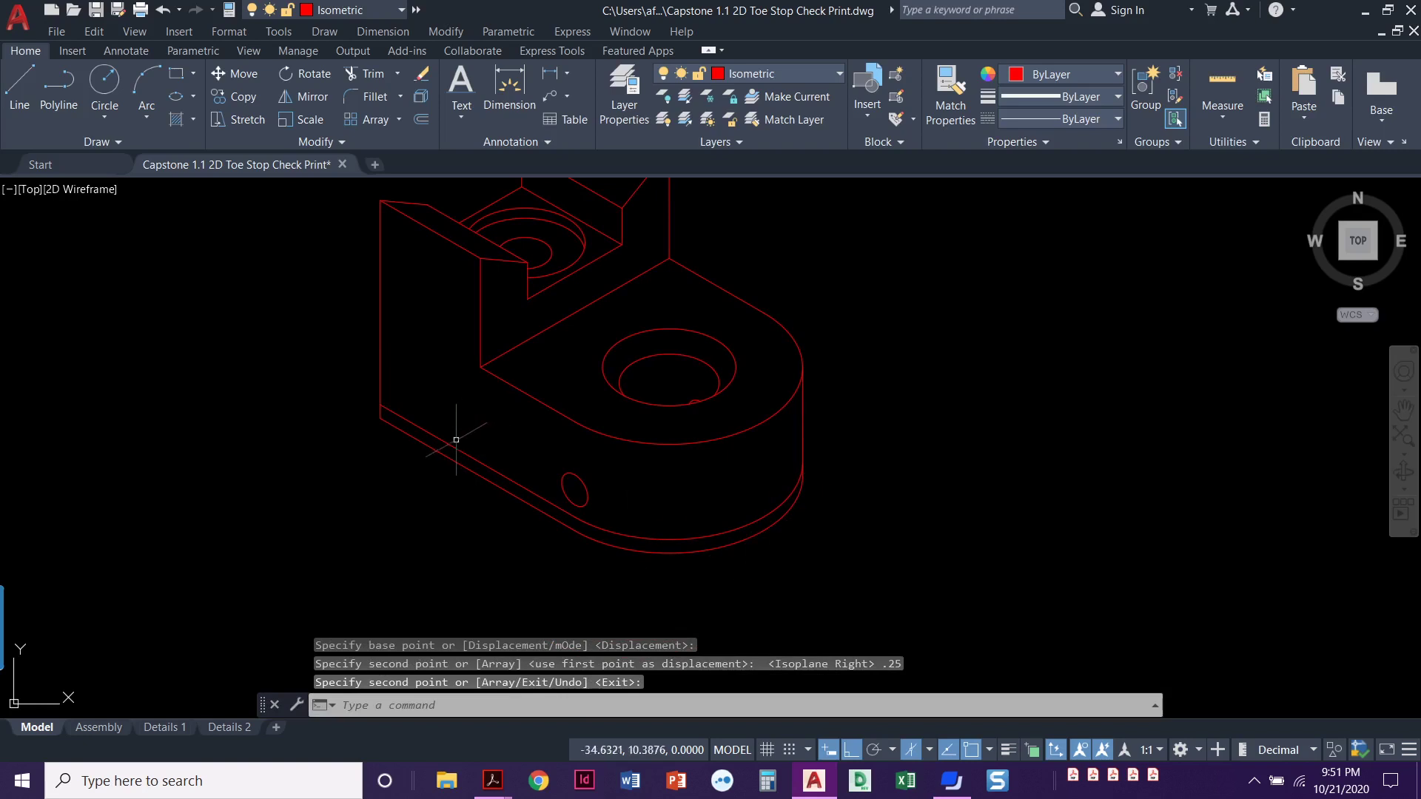
Draw the slot end from the lower-left corner: 0.5 along the 30° axis, then 0.25 down.
scroll(450, 438, "up", 2)
scroll(385, 388, "up", 2)
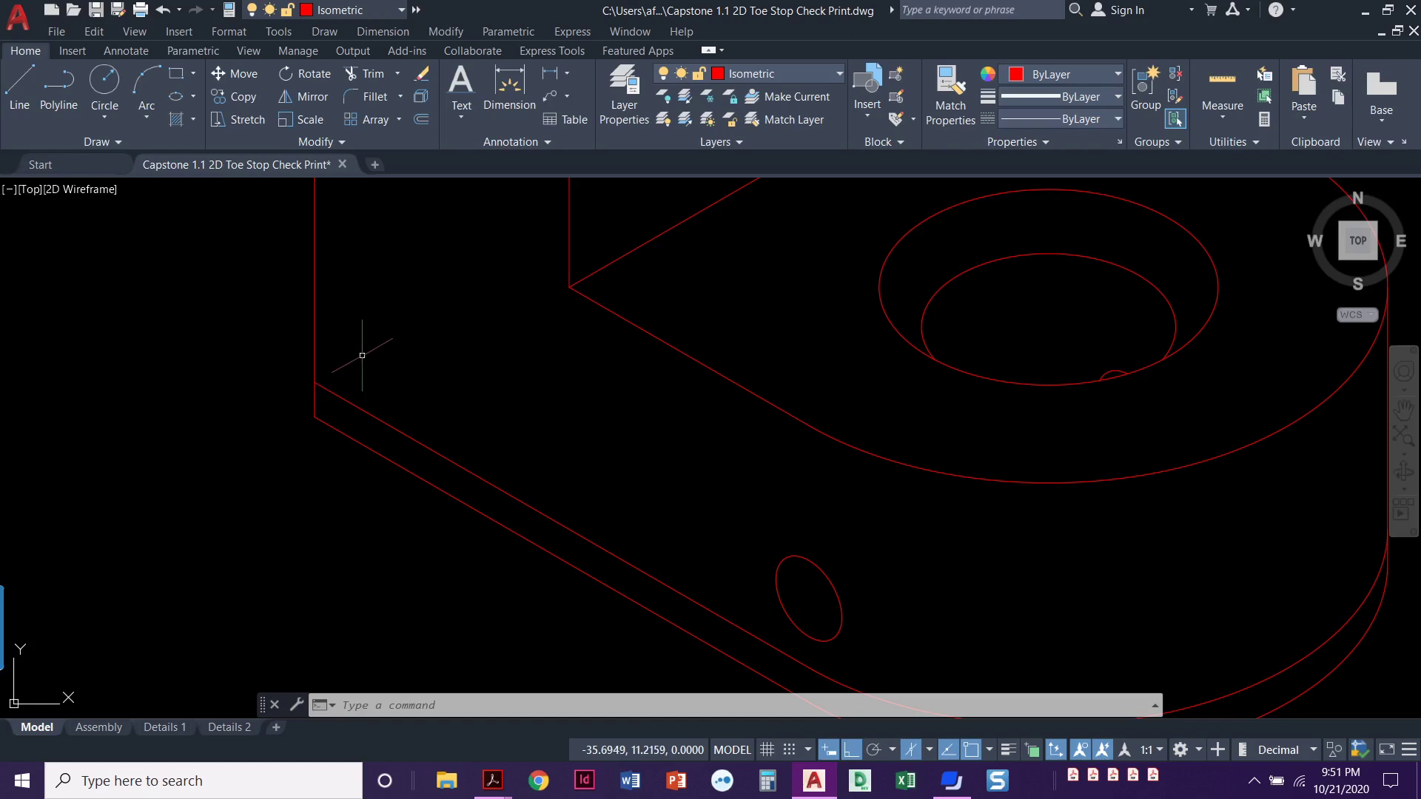
type("l")
key("Return")
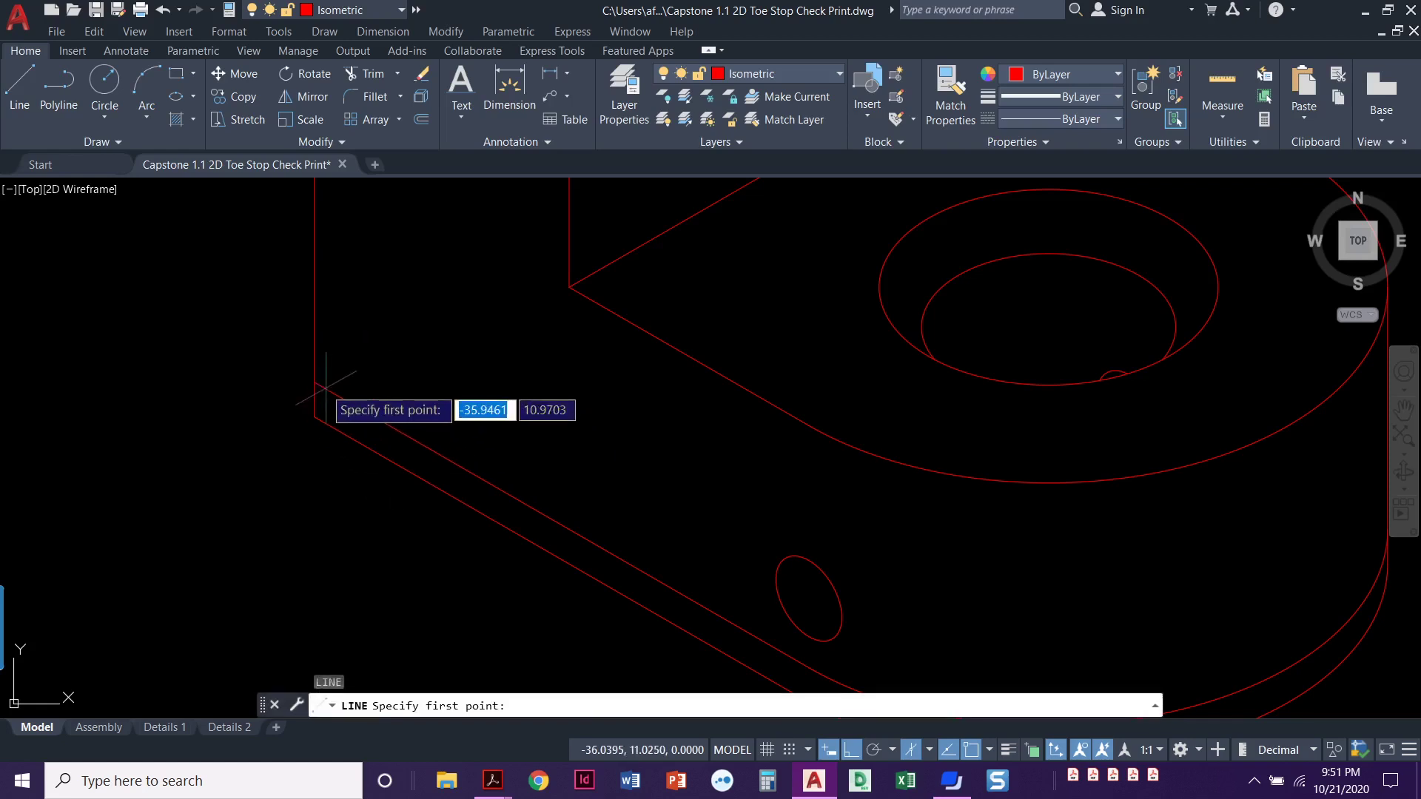
left_click(315, 383)
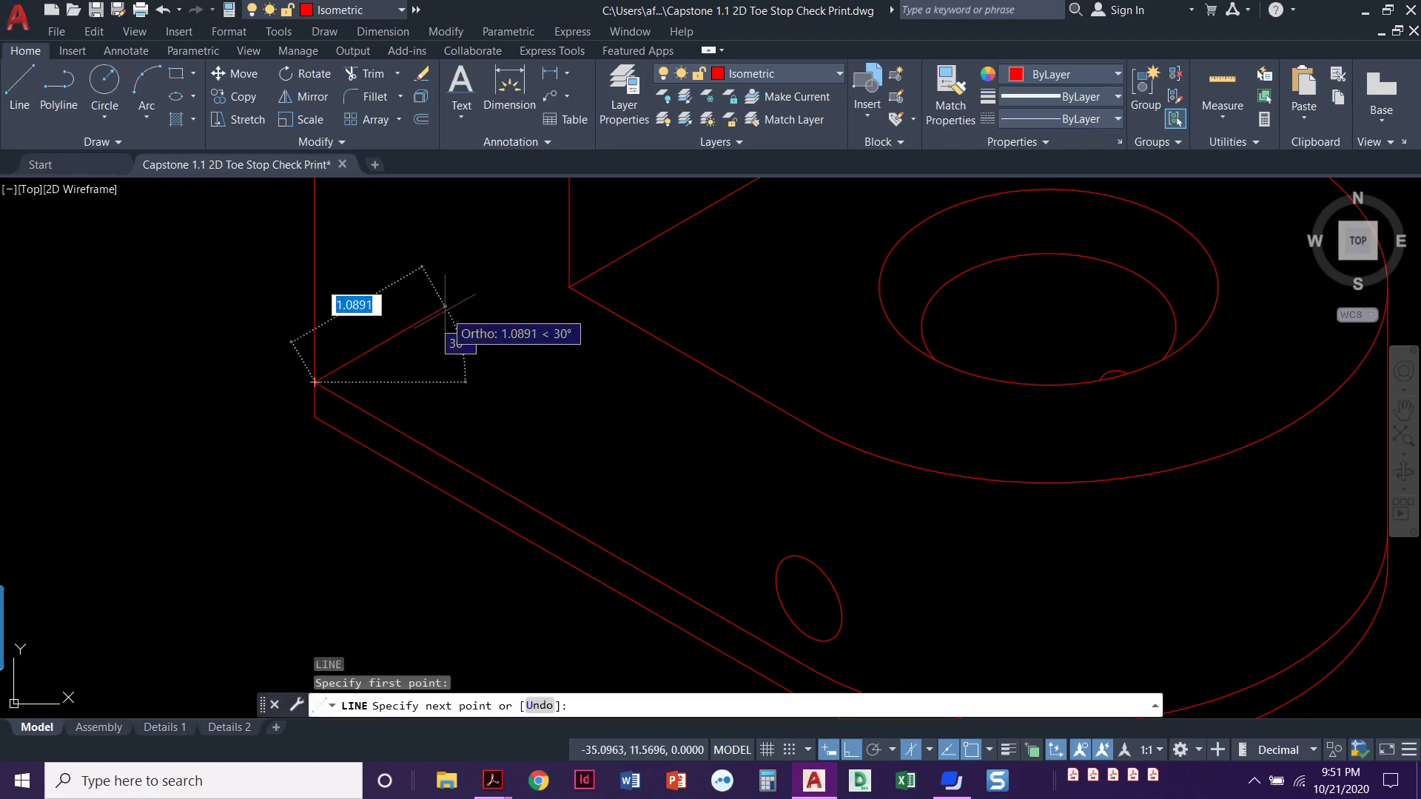
type(".5")
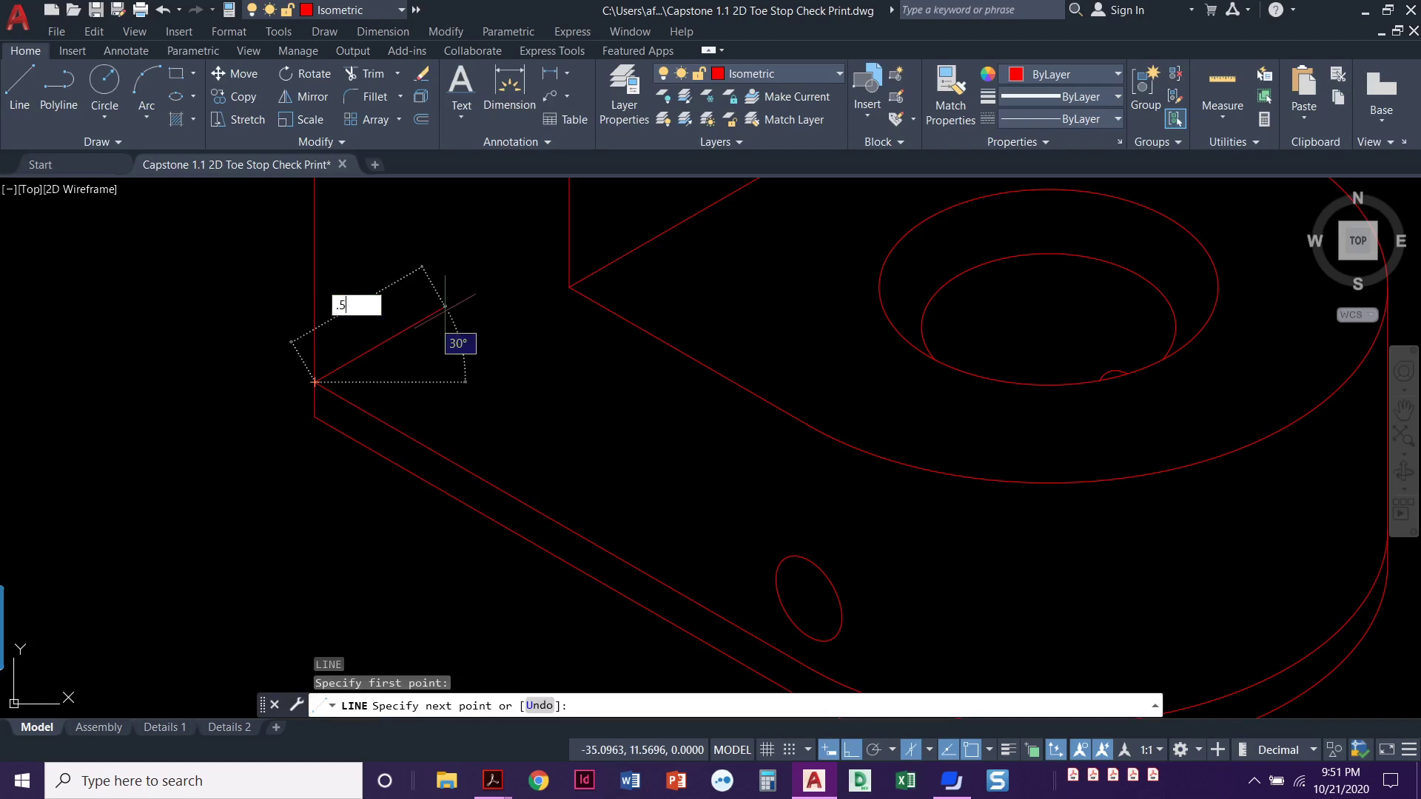
key("Return")
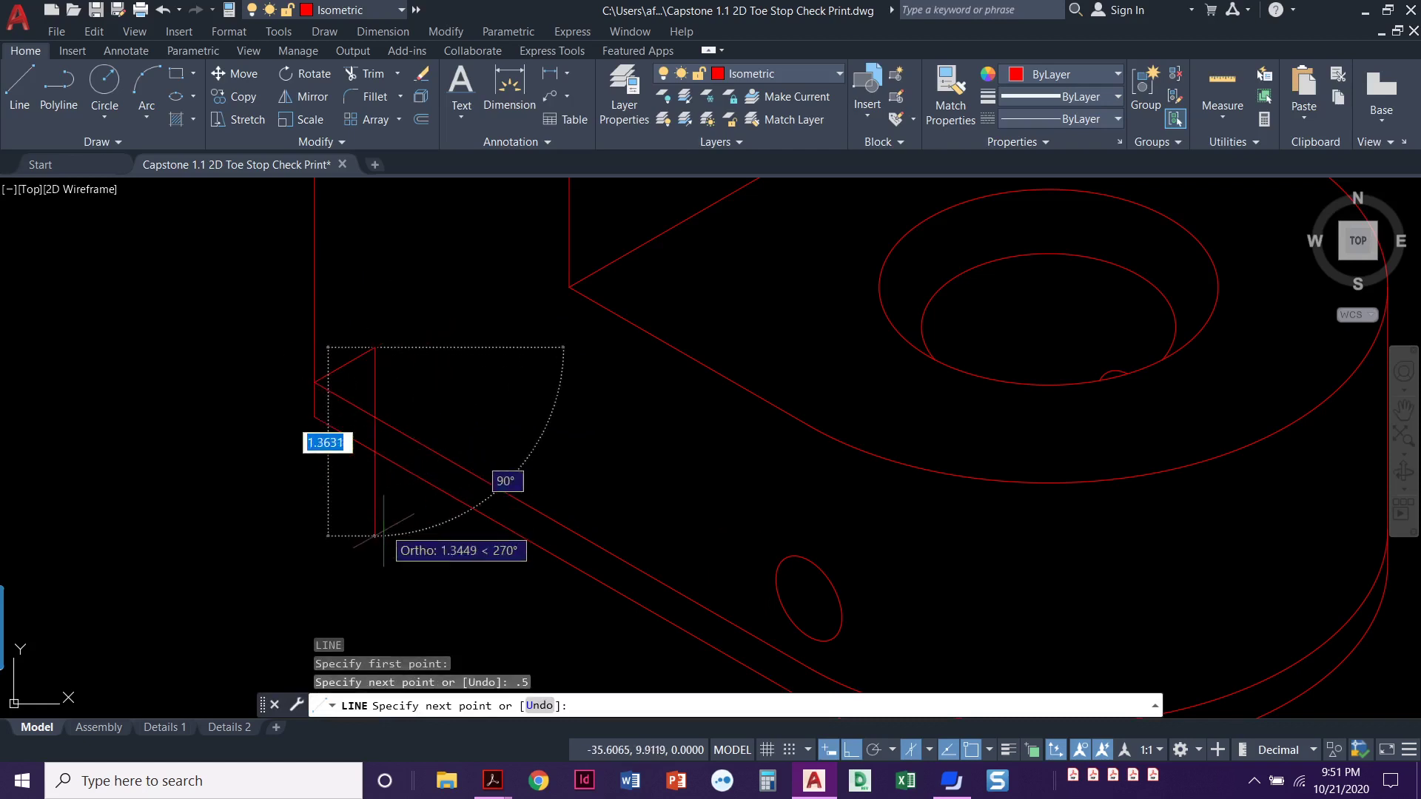
type(".25")
key("Return")
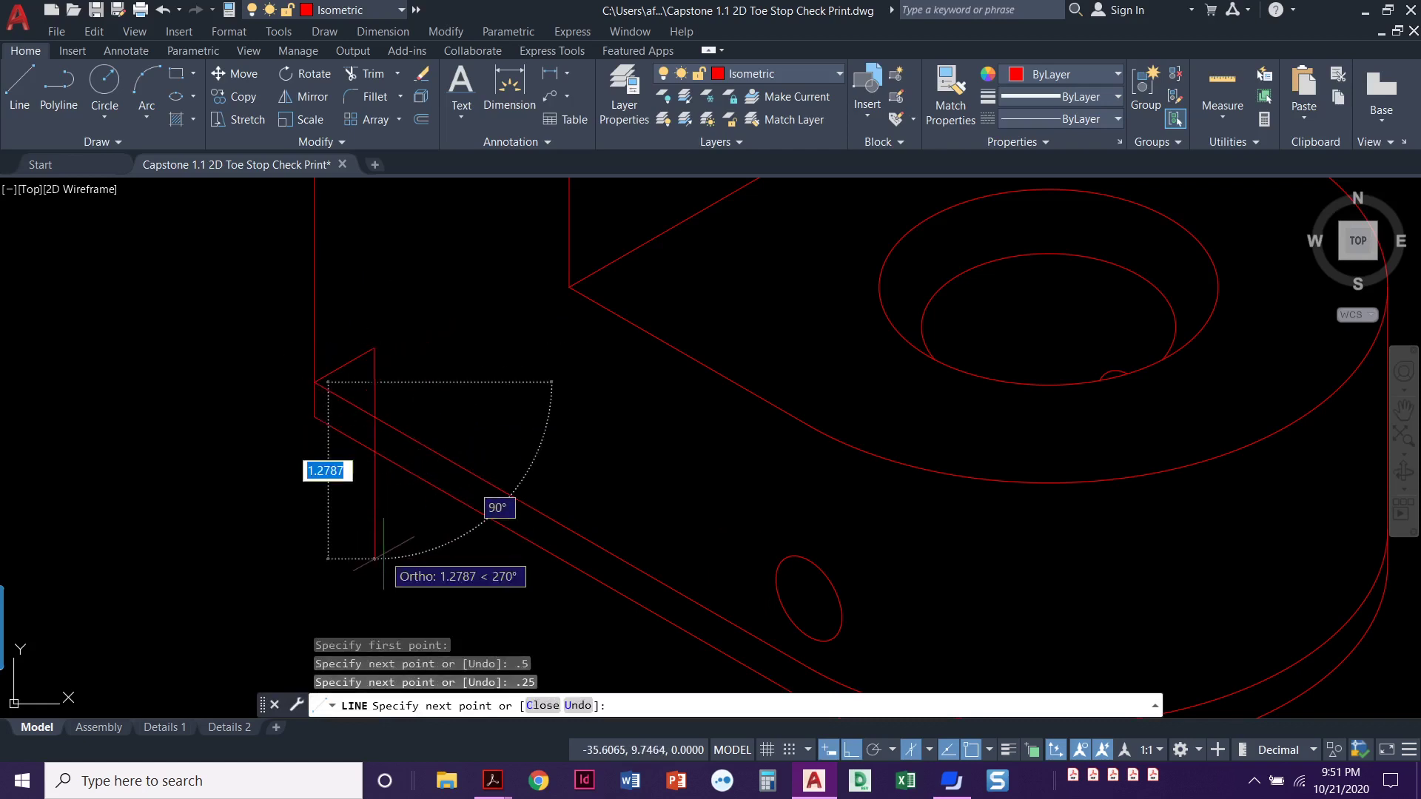
key("Return")
mouse_move(400, 419)
middle_mouse_down()
mouse_move(222, 317)
mouse_move(200, 341)
middle_mouse_up()
scroll(249, 356, "down", 2)
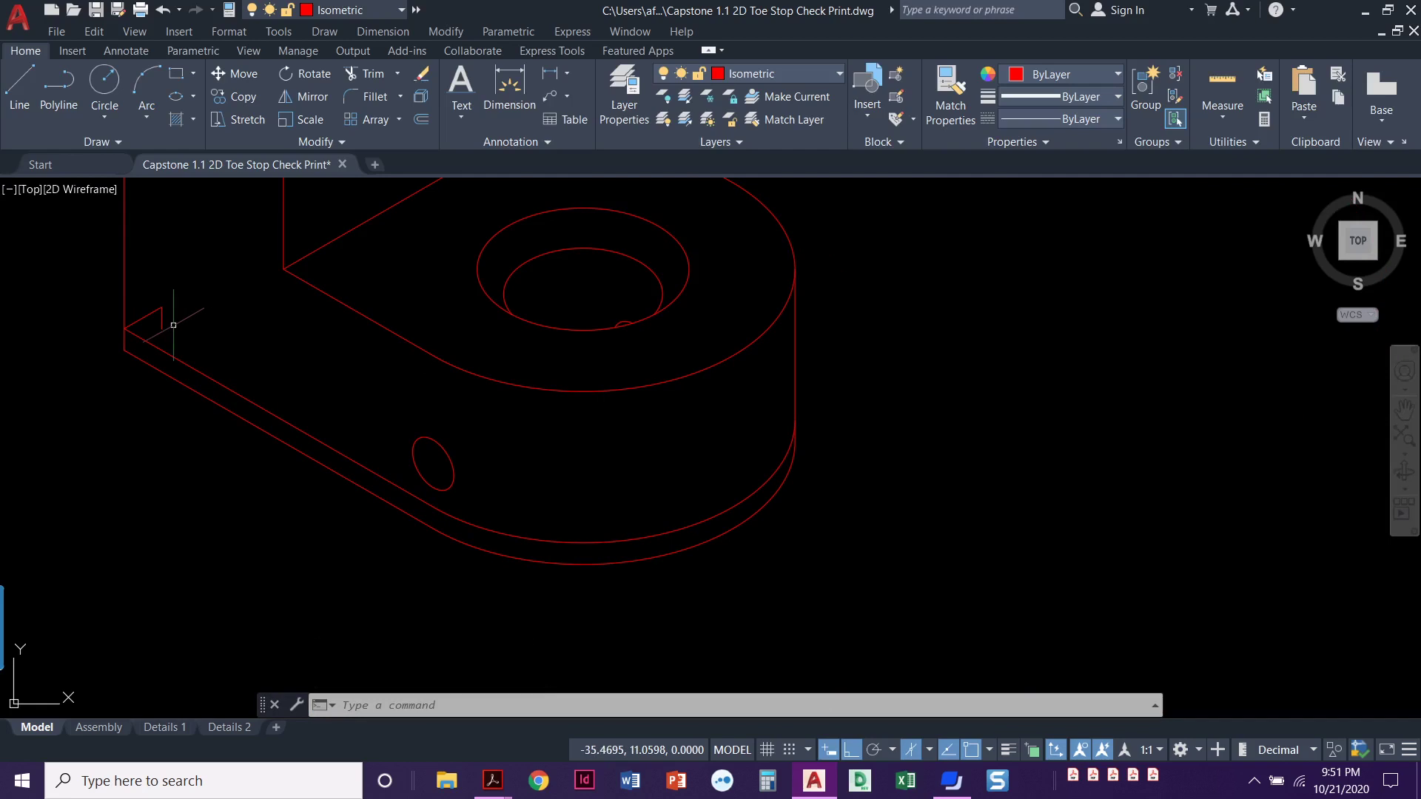
Draw a long diagonal line on Isoplane Left from the slot end past the curved front edge.
left_click(22, 82)
left_click(161, 307)
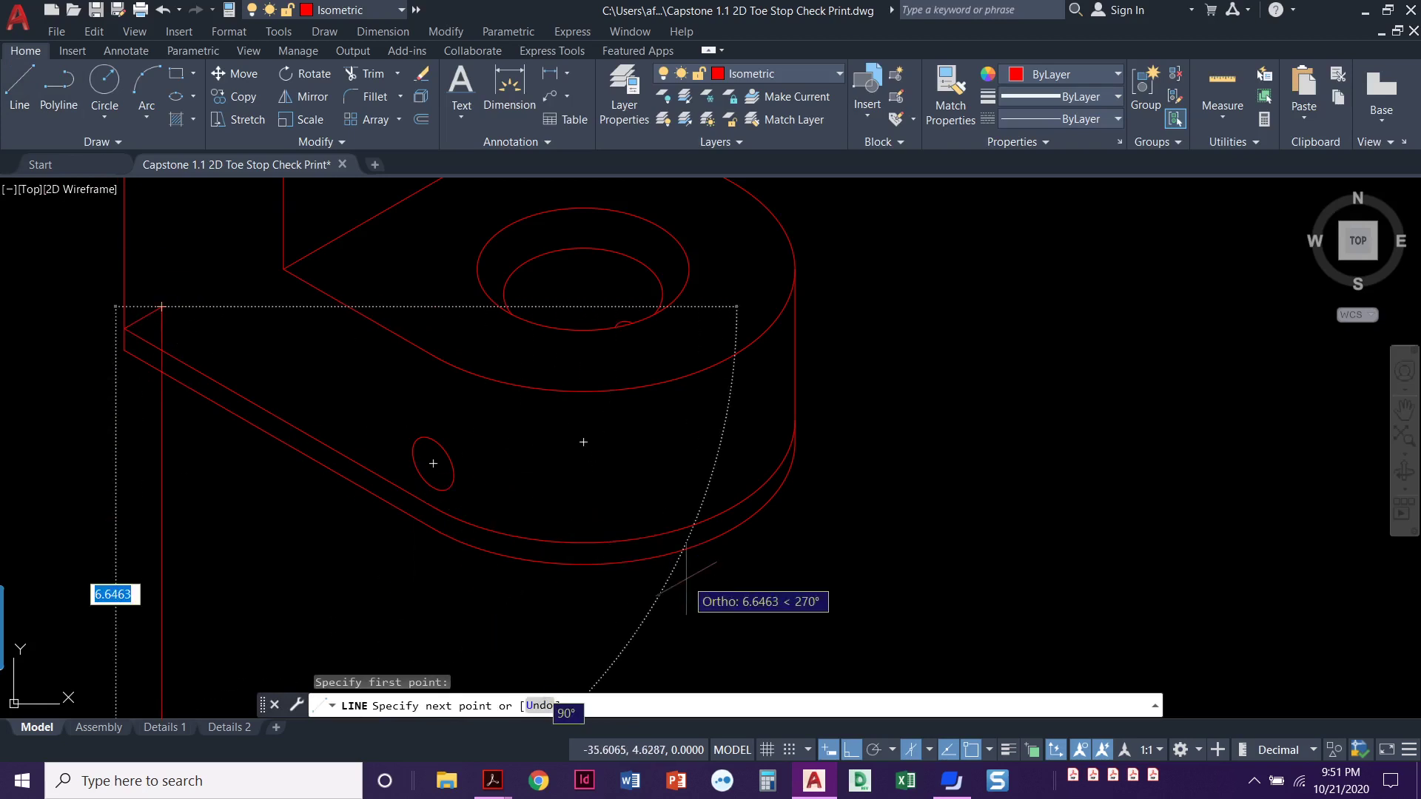
key("F5")
middle_click_drag(801, 623, 764, 584)
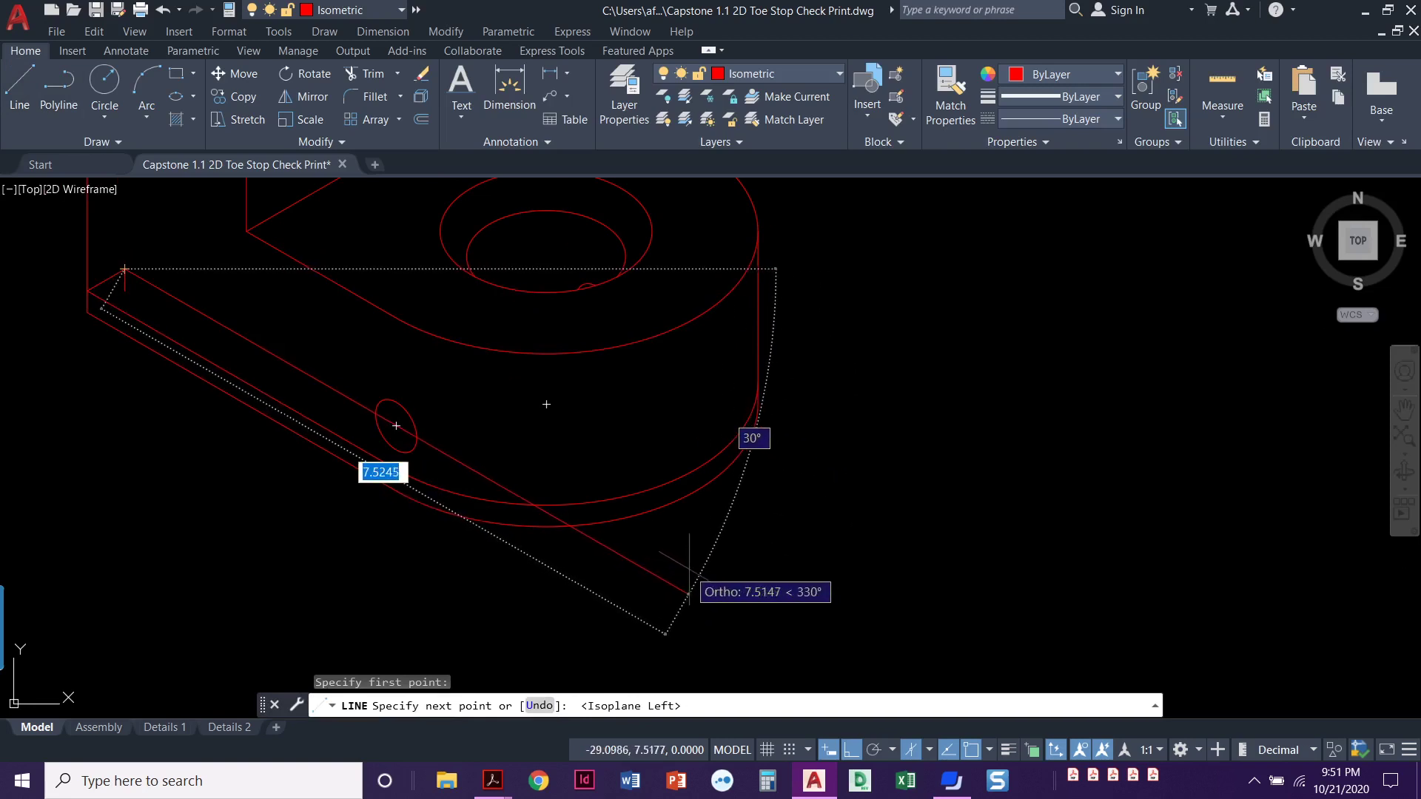
left_click(689, 592)
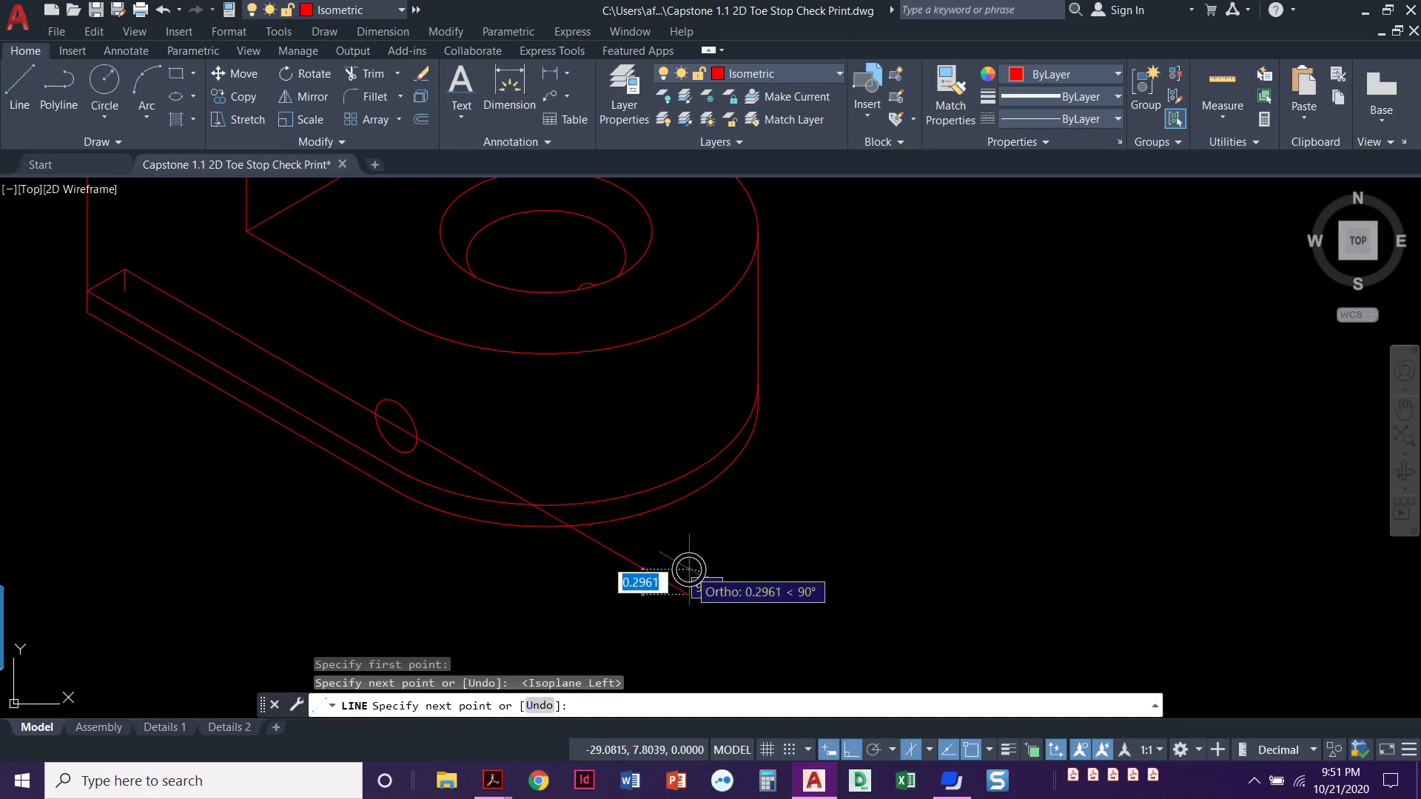
key("Escape")
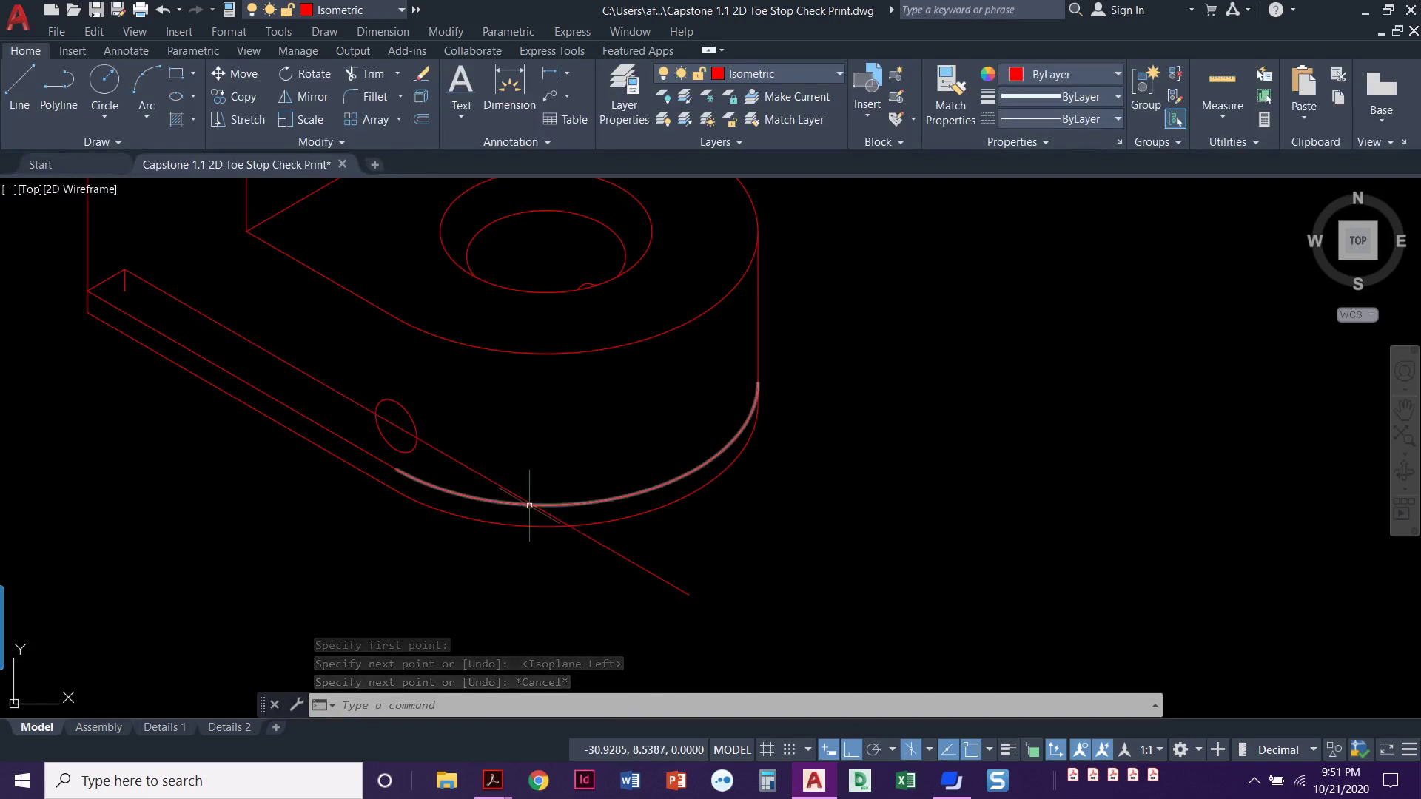
Check the help sheet, then drop a 0.25 vertical line from where the diagonal crosses the curved edge.
key("alt+Tab")
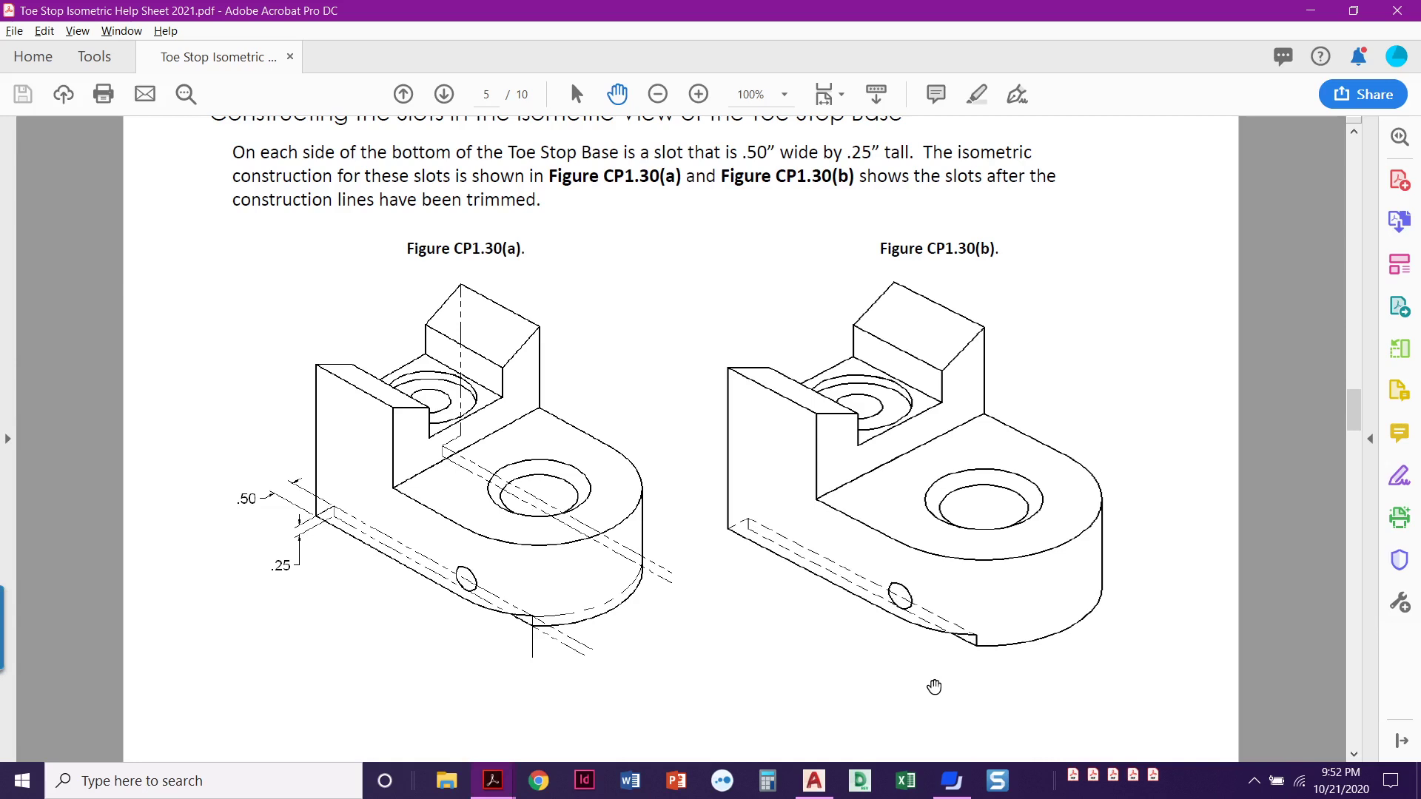
key("alt+Tab")
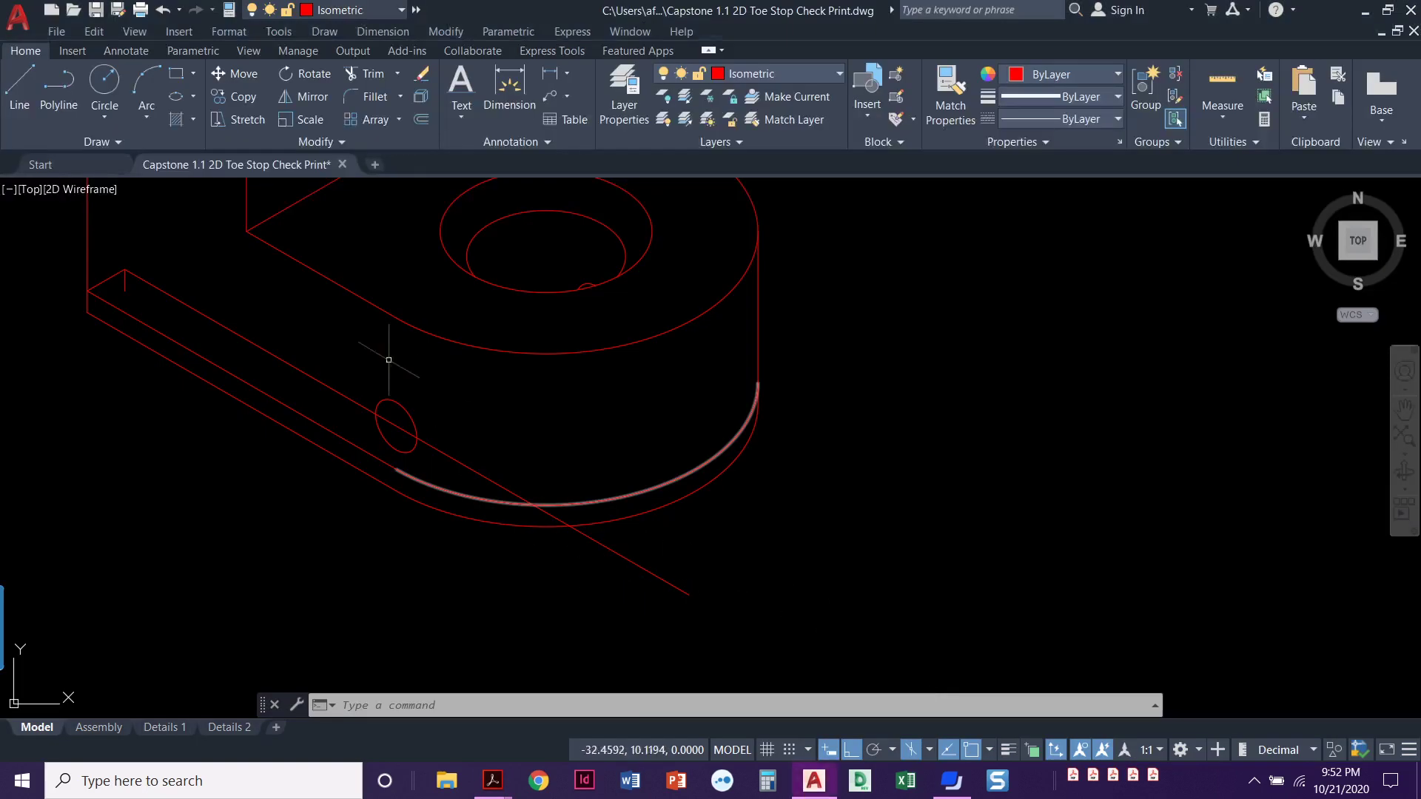
left_click(19, 87)
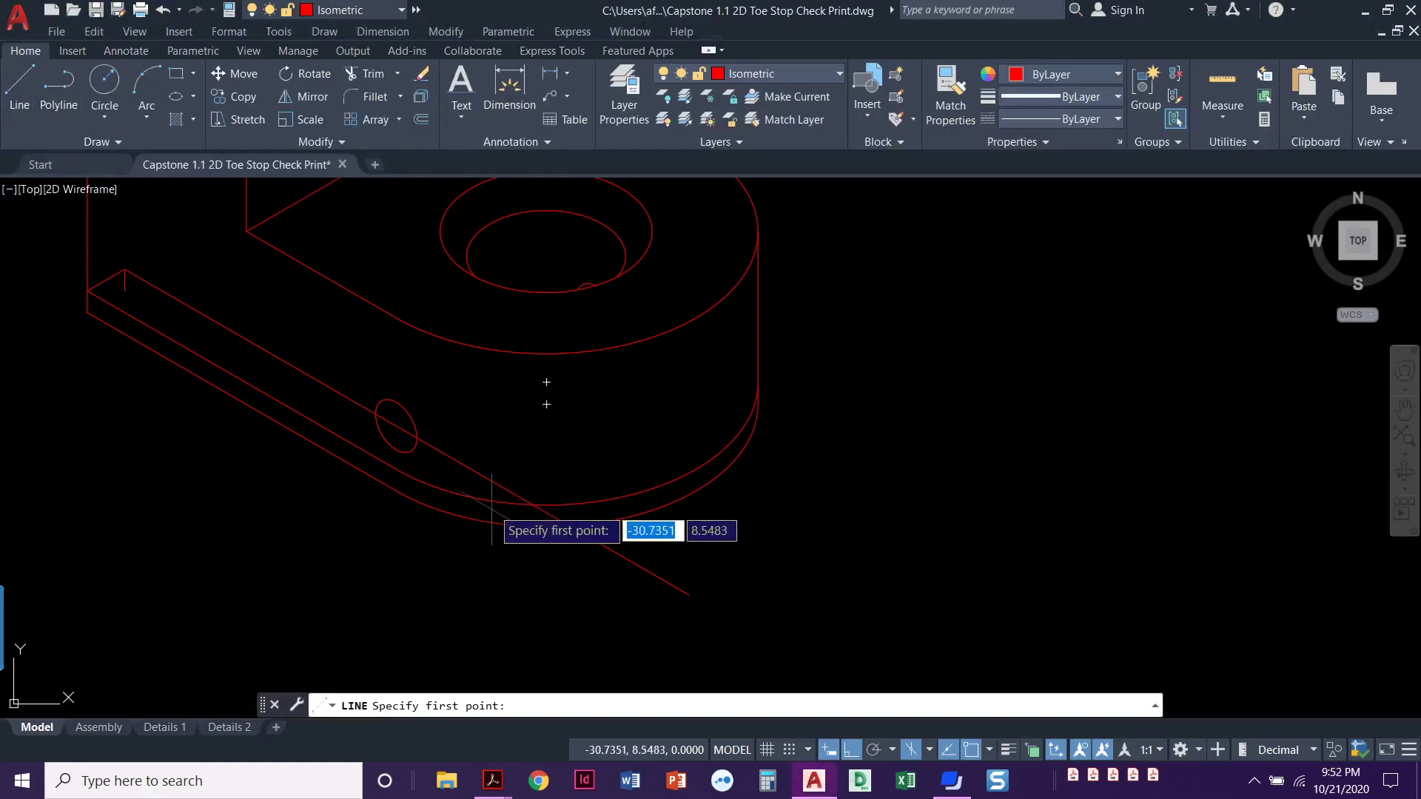
left_click(533, 504)
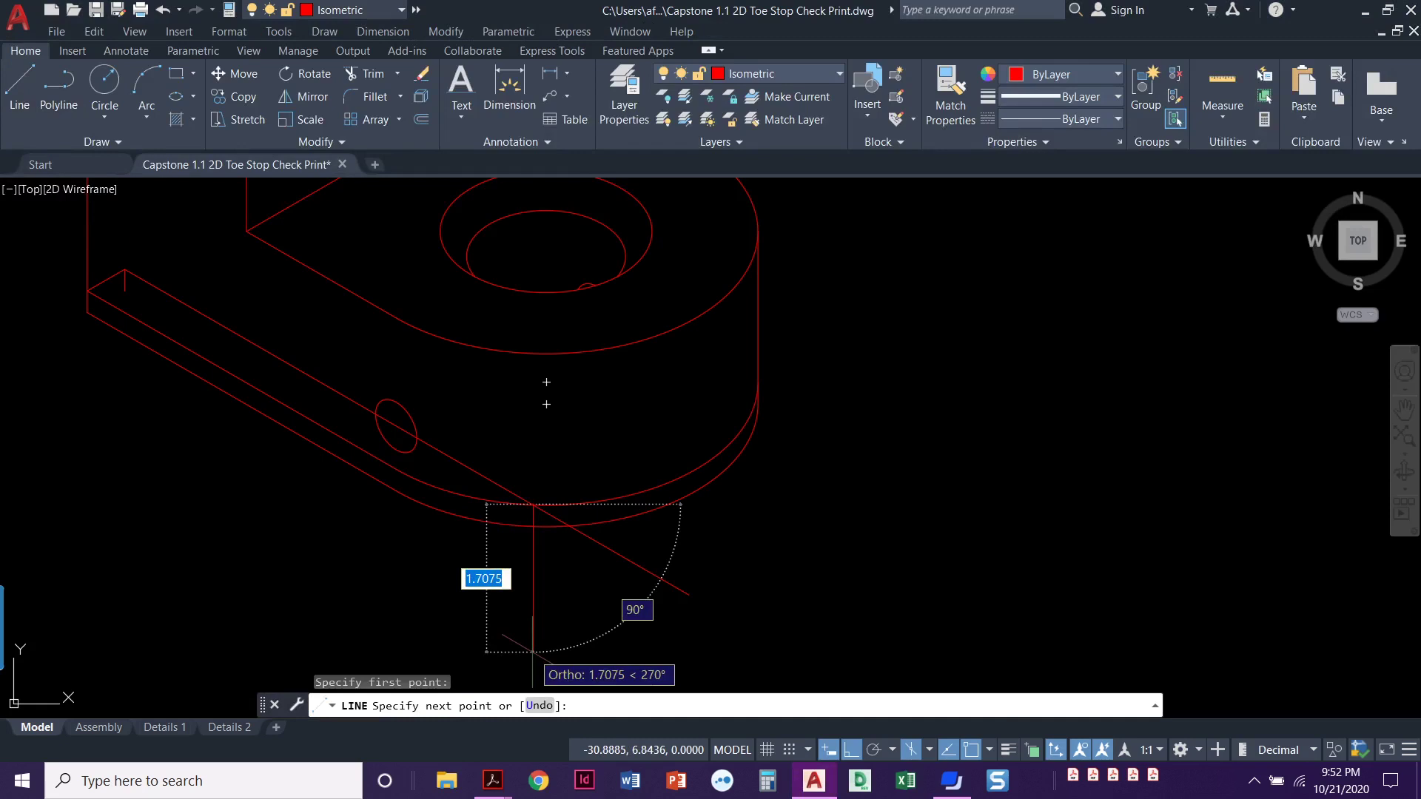
type(".25")
key("Return")
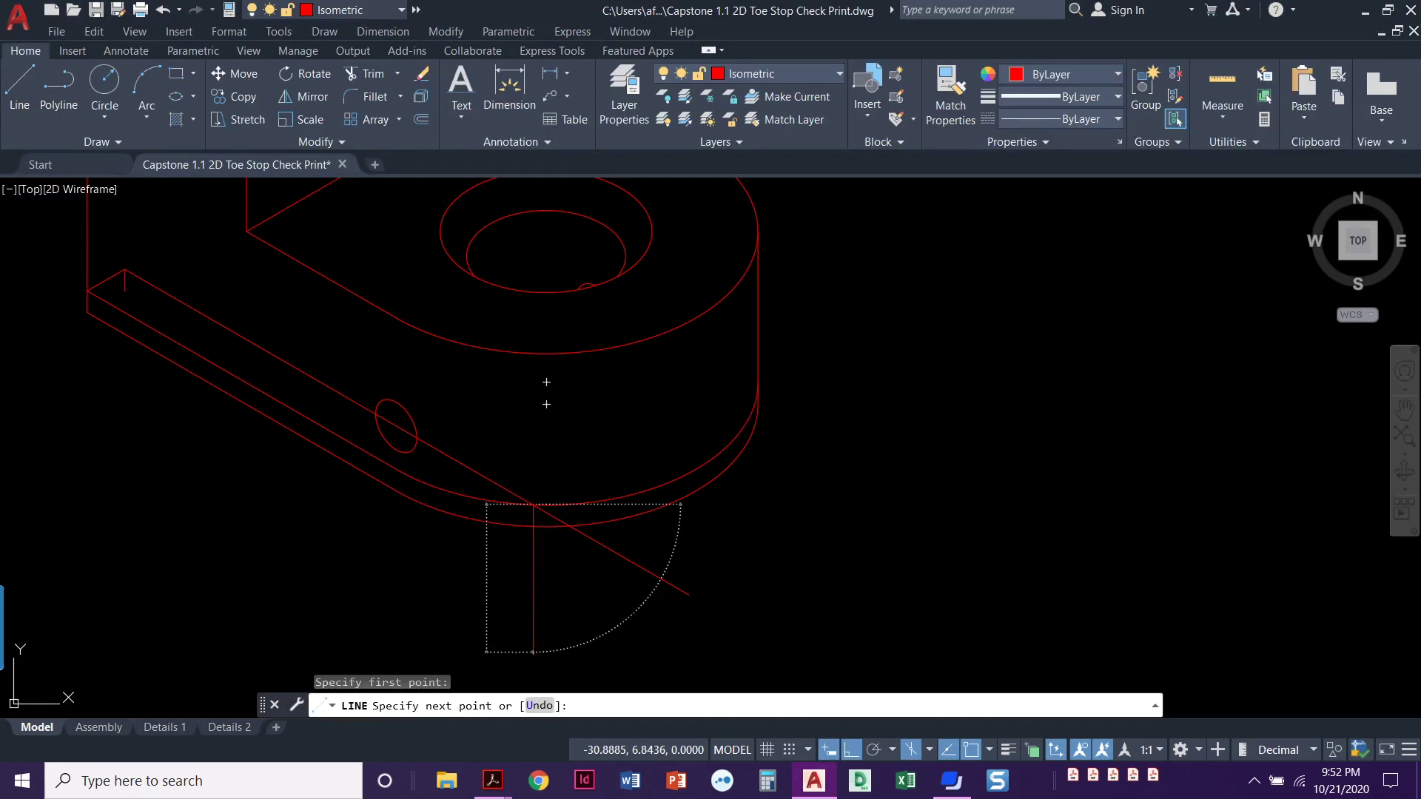
key("Return")
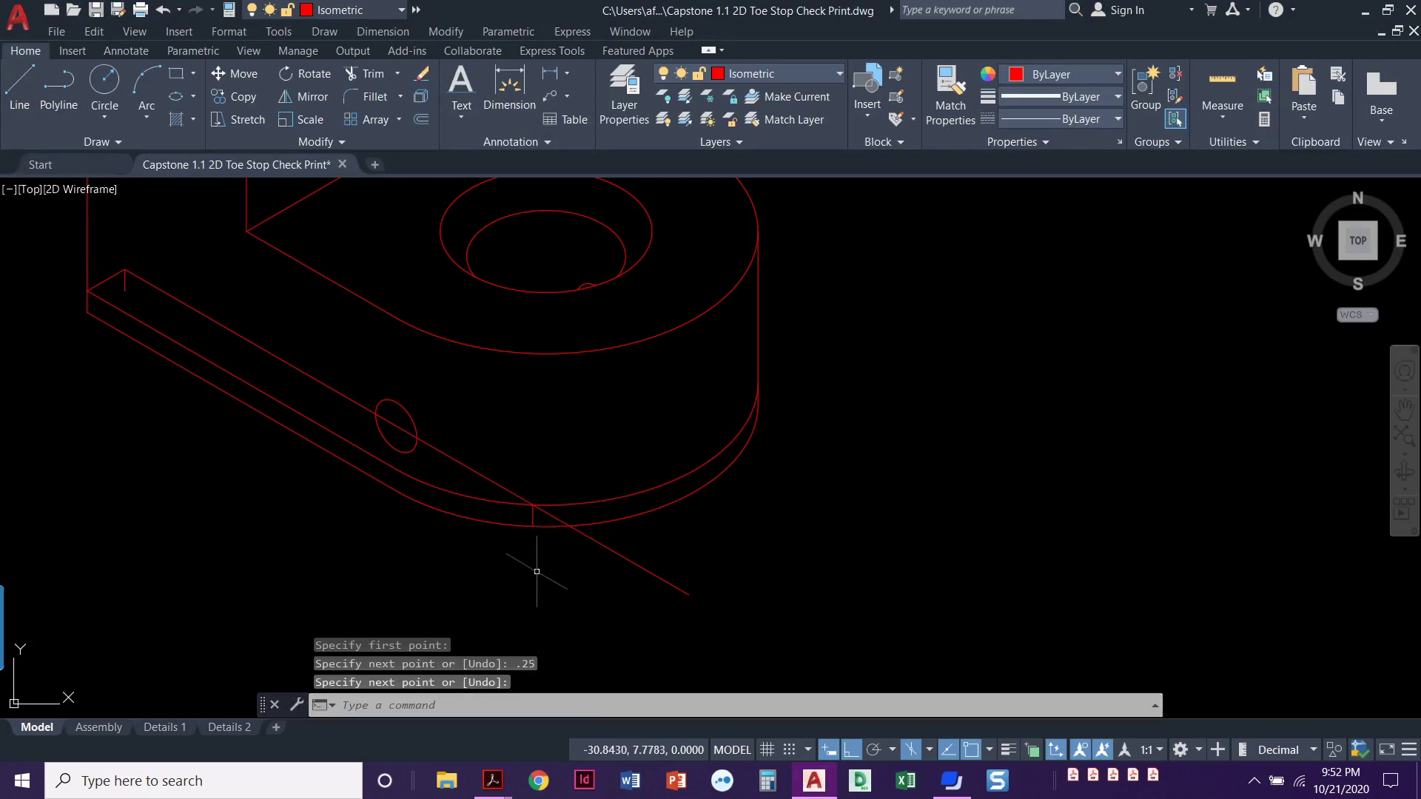
middle_click_drag(539, 570, 570, 575)
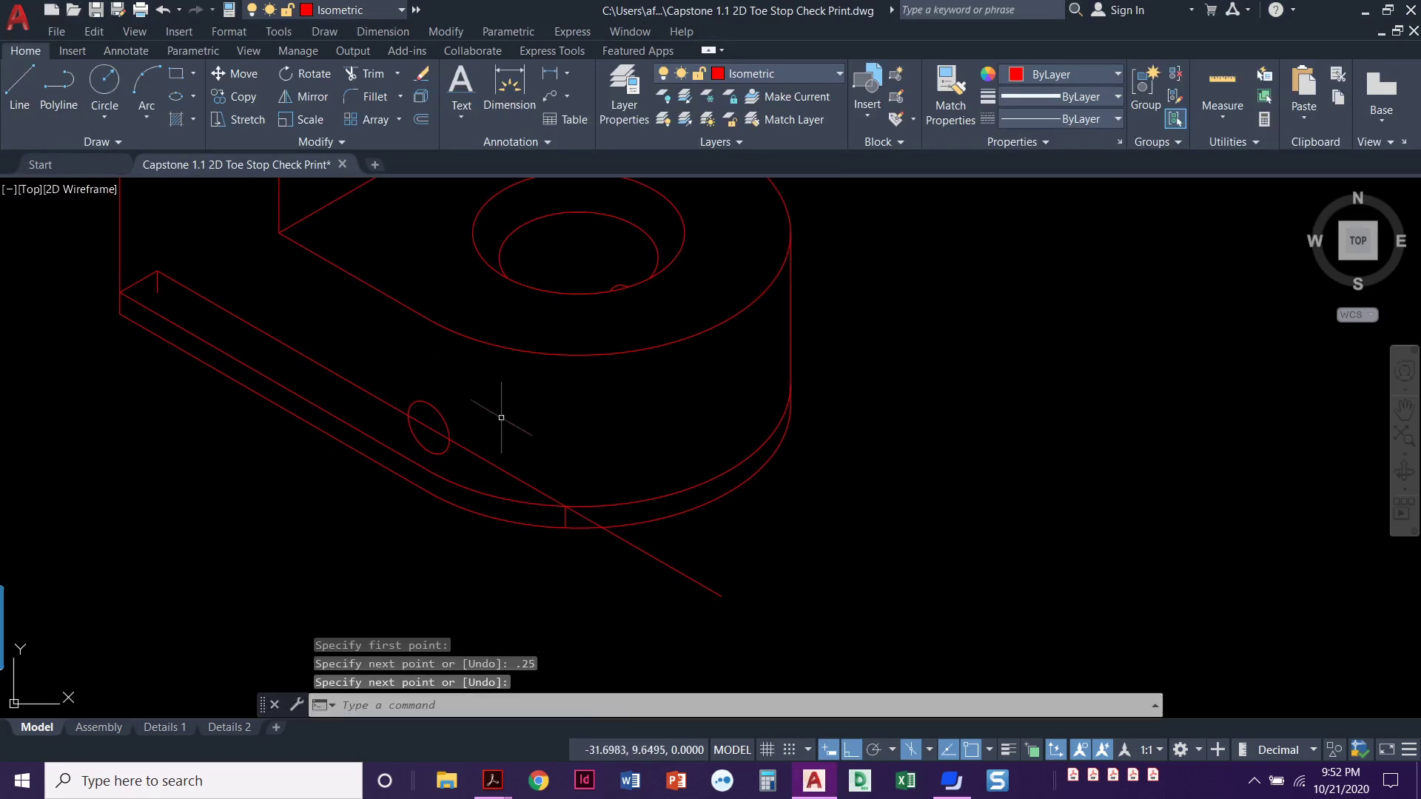
Copy the long diagonal slot line 0.25 units below itself as the slot's lower edge.
left_click(242, 101)
left_click(209, 299)
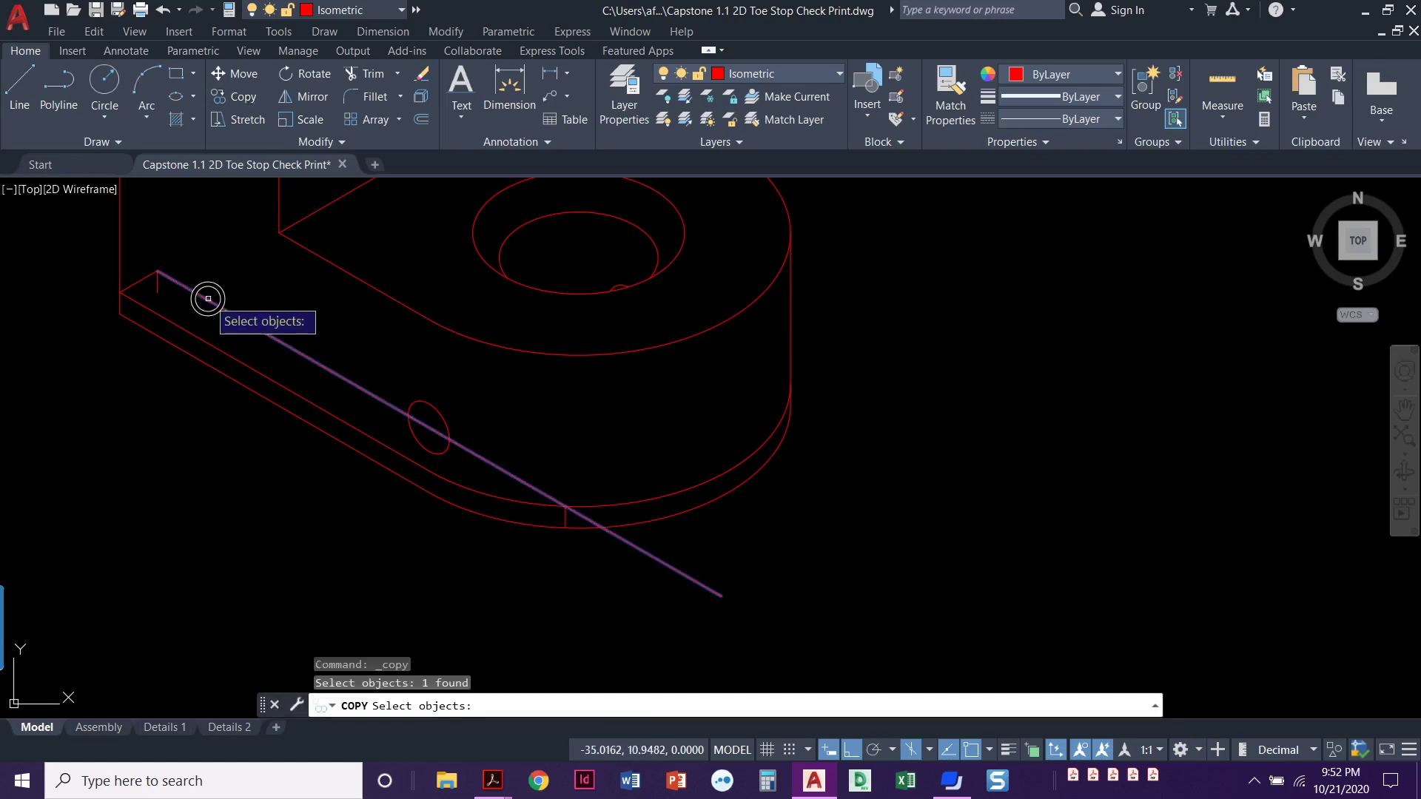
key("Return")
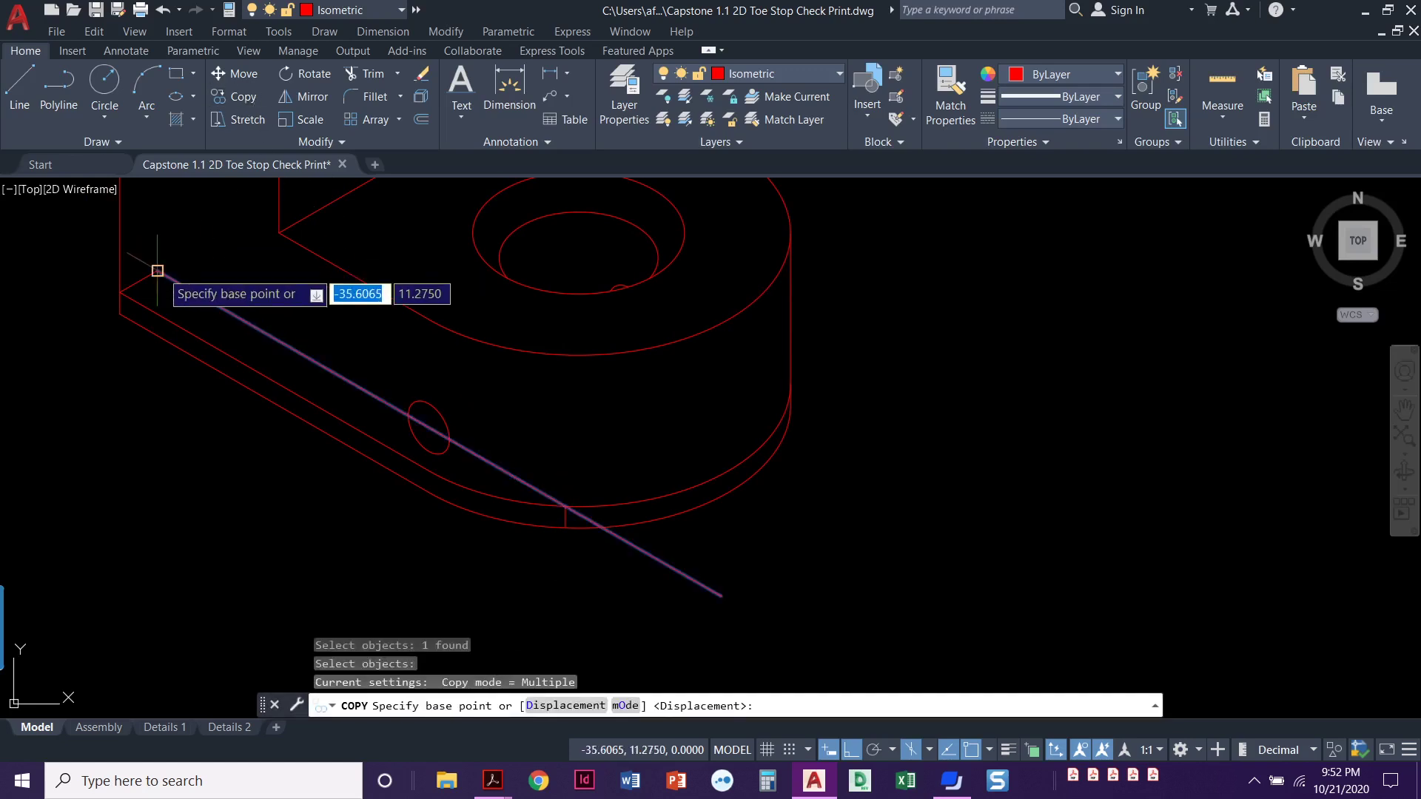
left_click(157, 272)
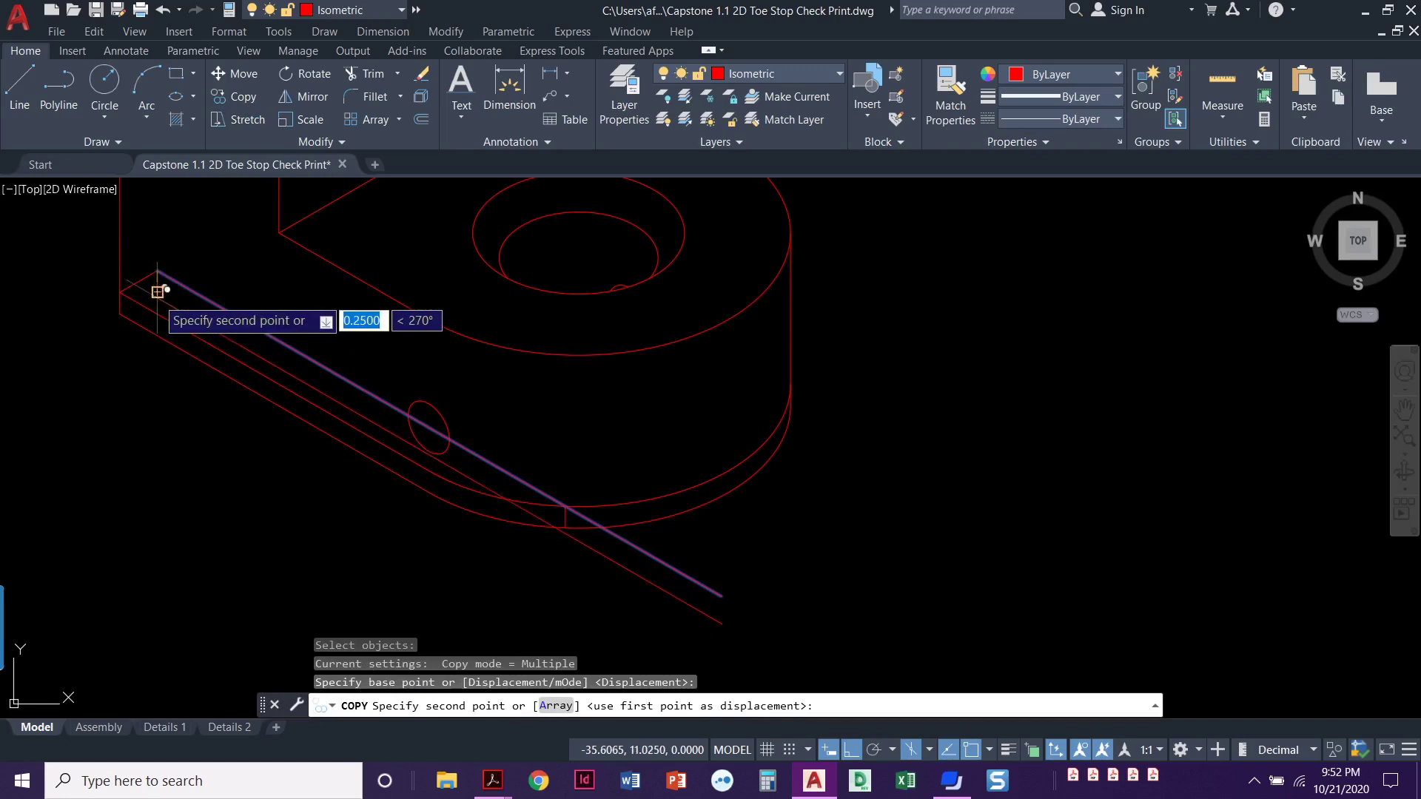
left_click(158, 290)
key("Escape")
middle_click_drag(202, 418, 178, 406)
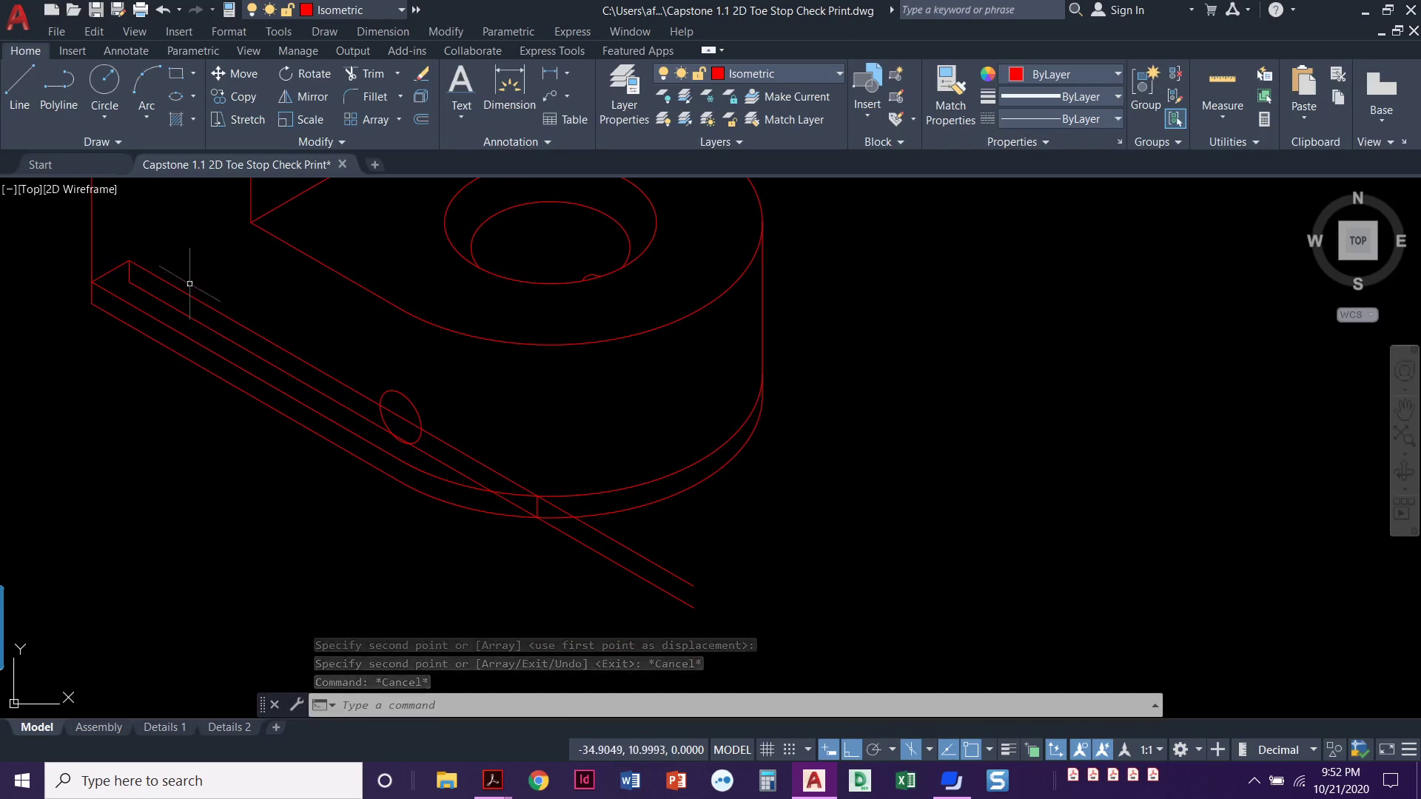
Move both long slot lines onto the Hidden layer so they show as dashed lines.
left_click(145, 248)
left_click(124, 286)
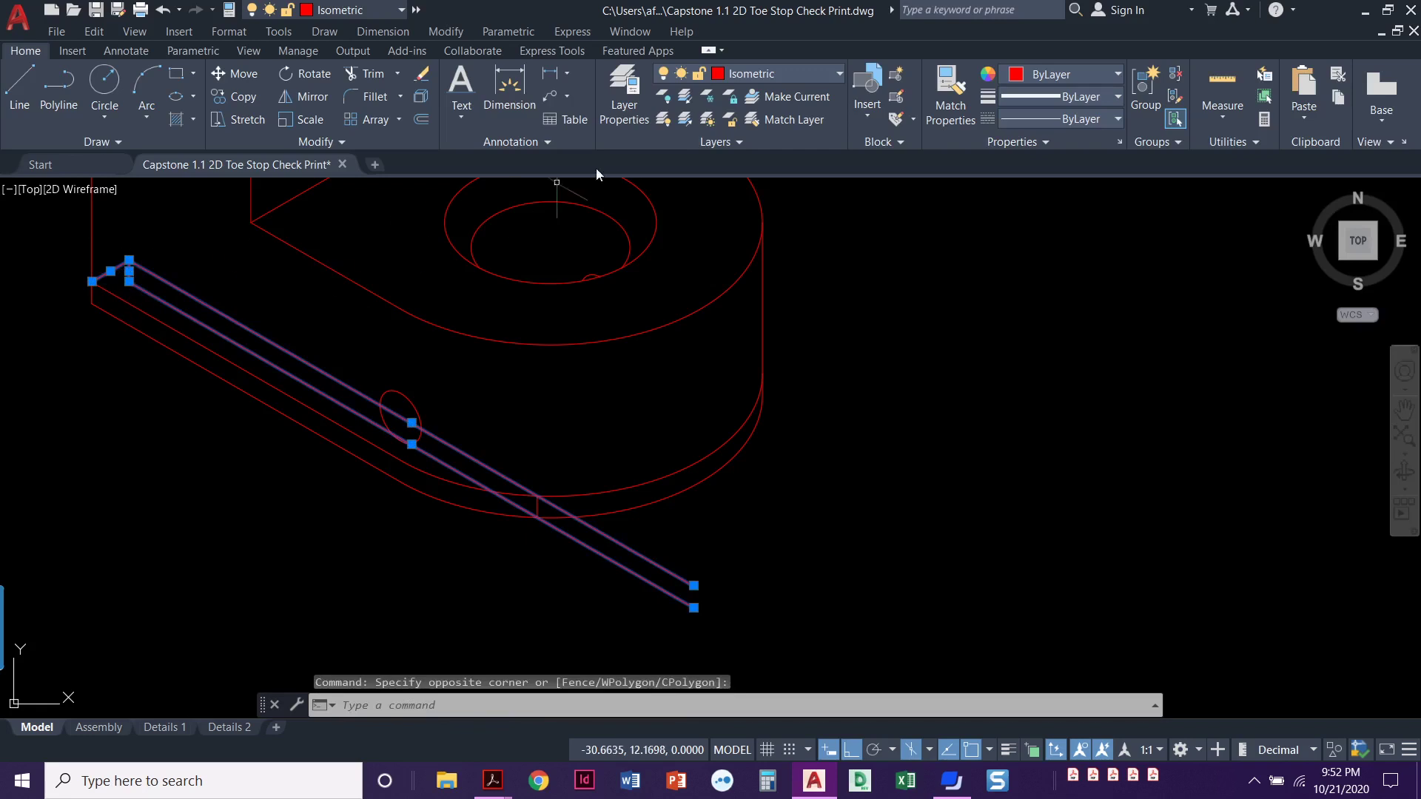
left_click(792, 73)
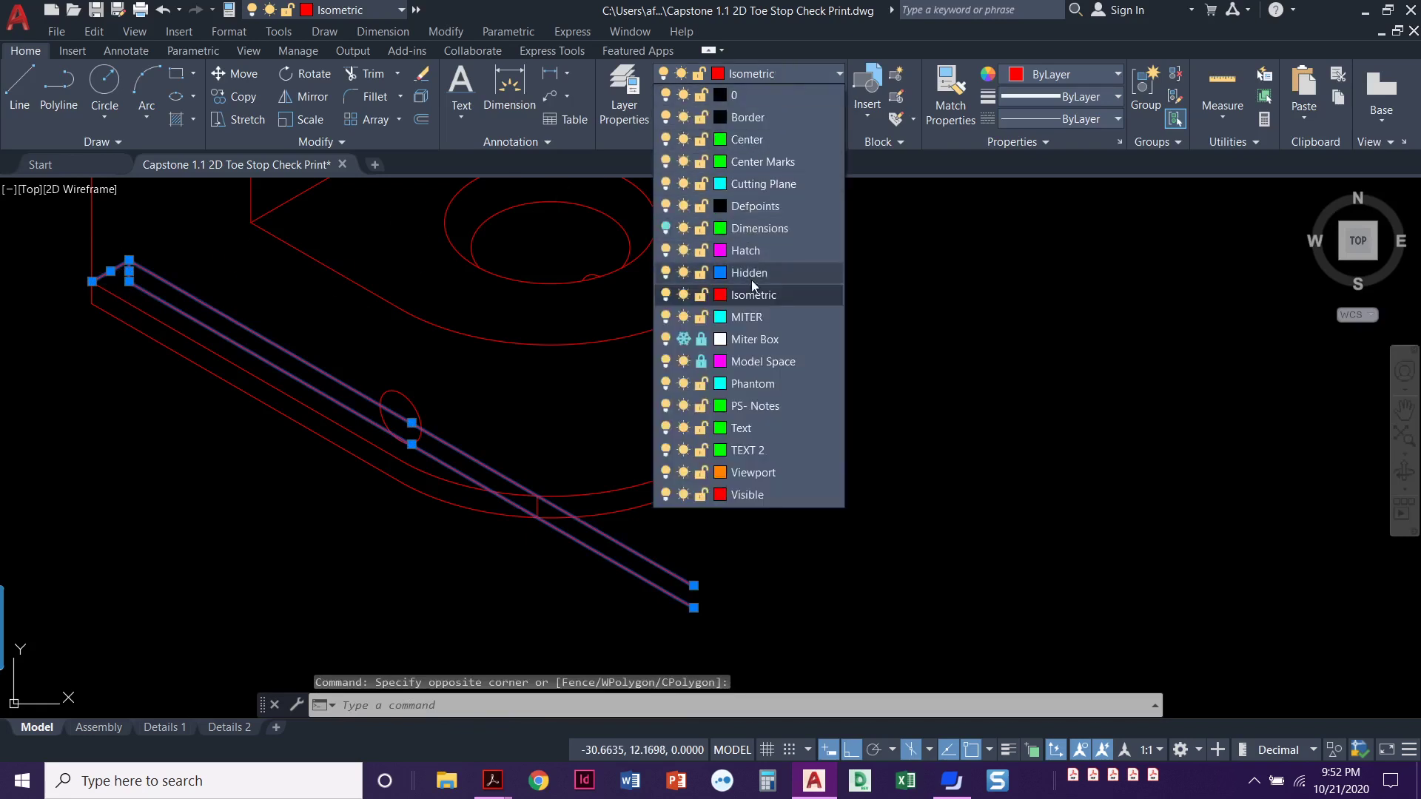
left_click(755, 277)
key("Escape")
key("Escape")
key("Escape")
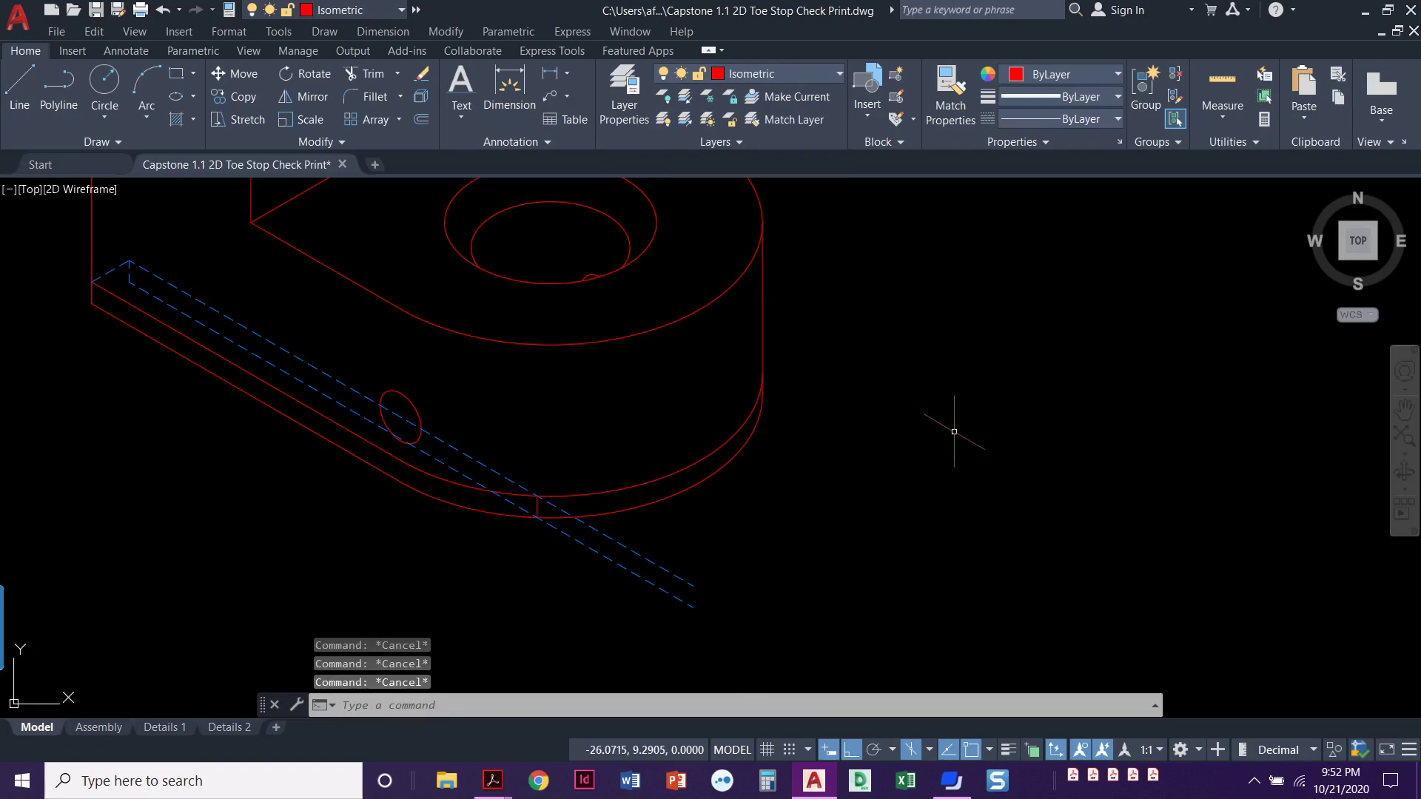
middle_click_drag(953, 432, 967, 444)
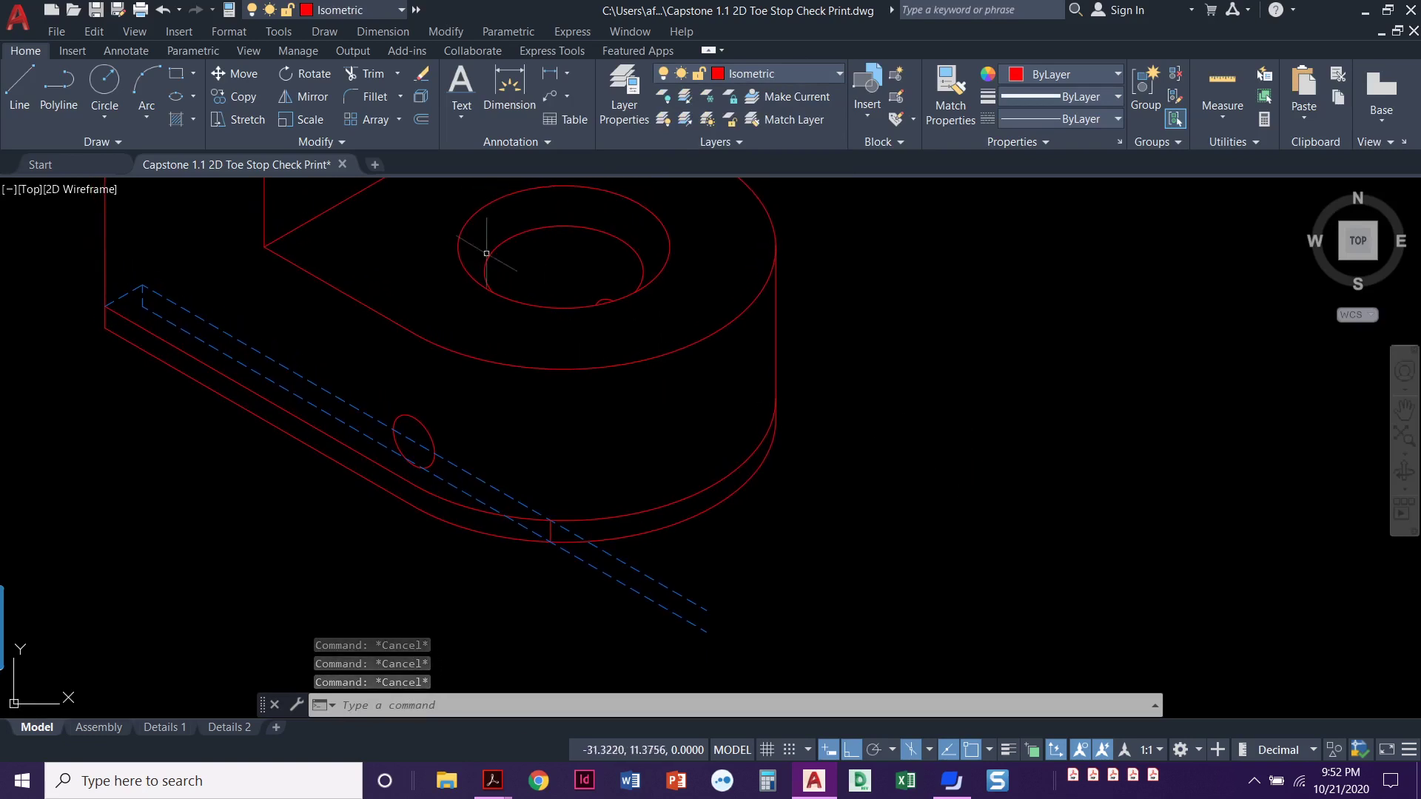
Trim the dashed slot line's overhanging ends beyond the curved edge and short vertical line.
left_click(358, 76)
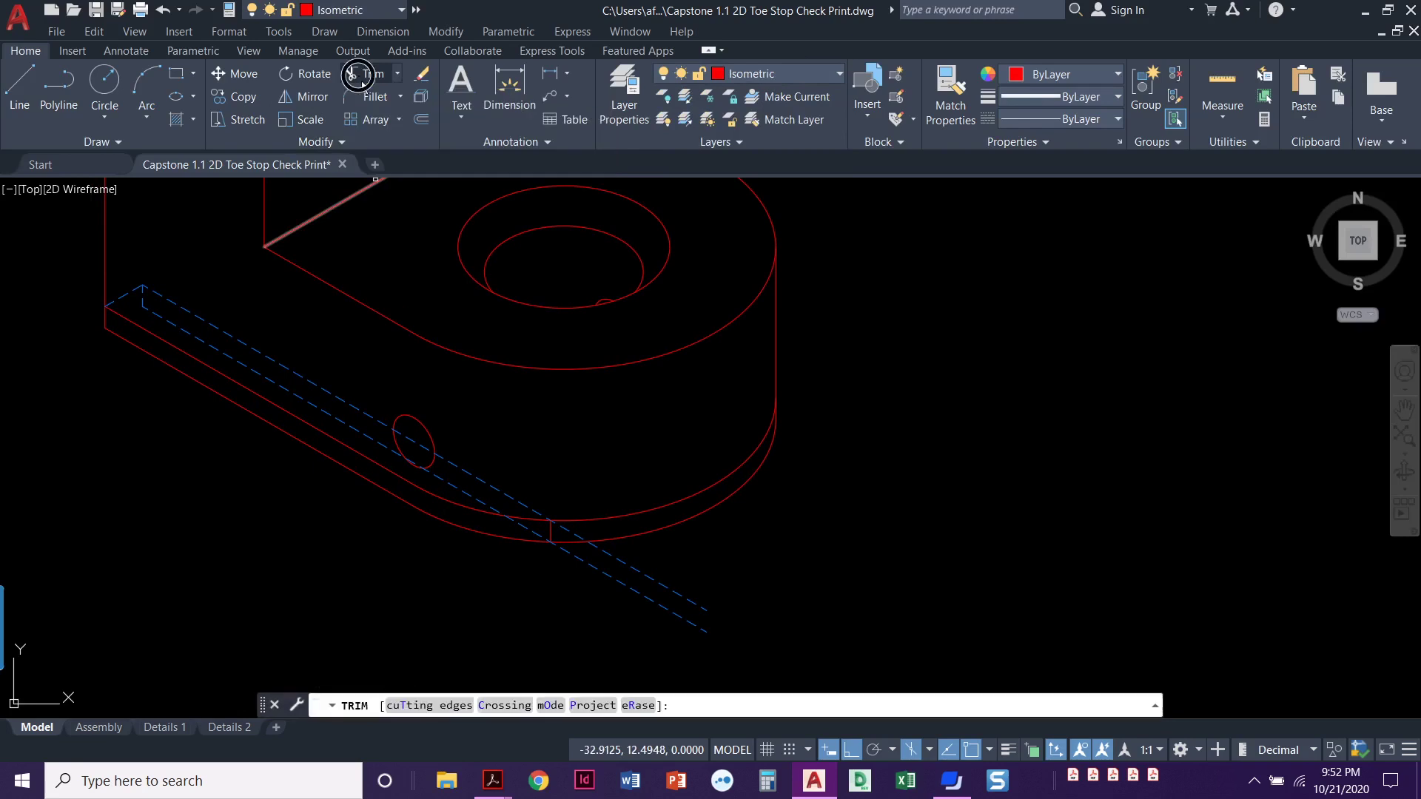
left_click(638, 575)
scroll(591, 559, "up", 2)
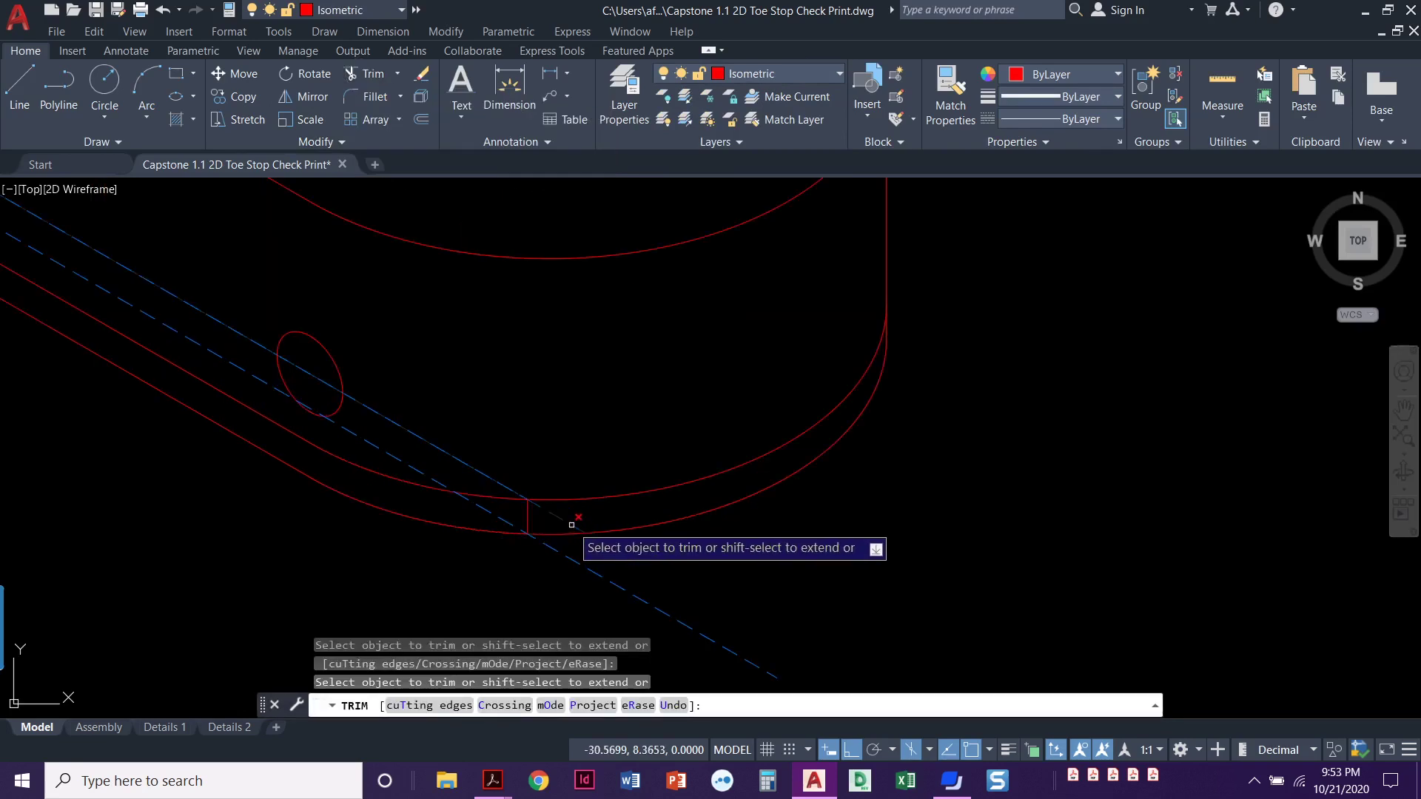
left_click(570, 524)
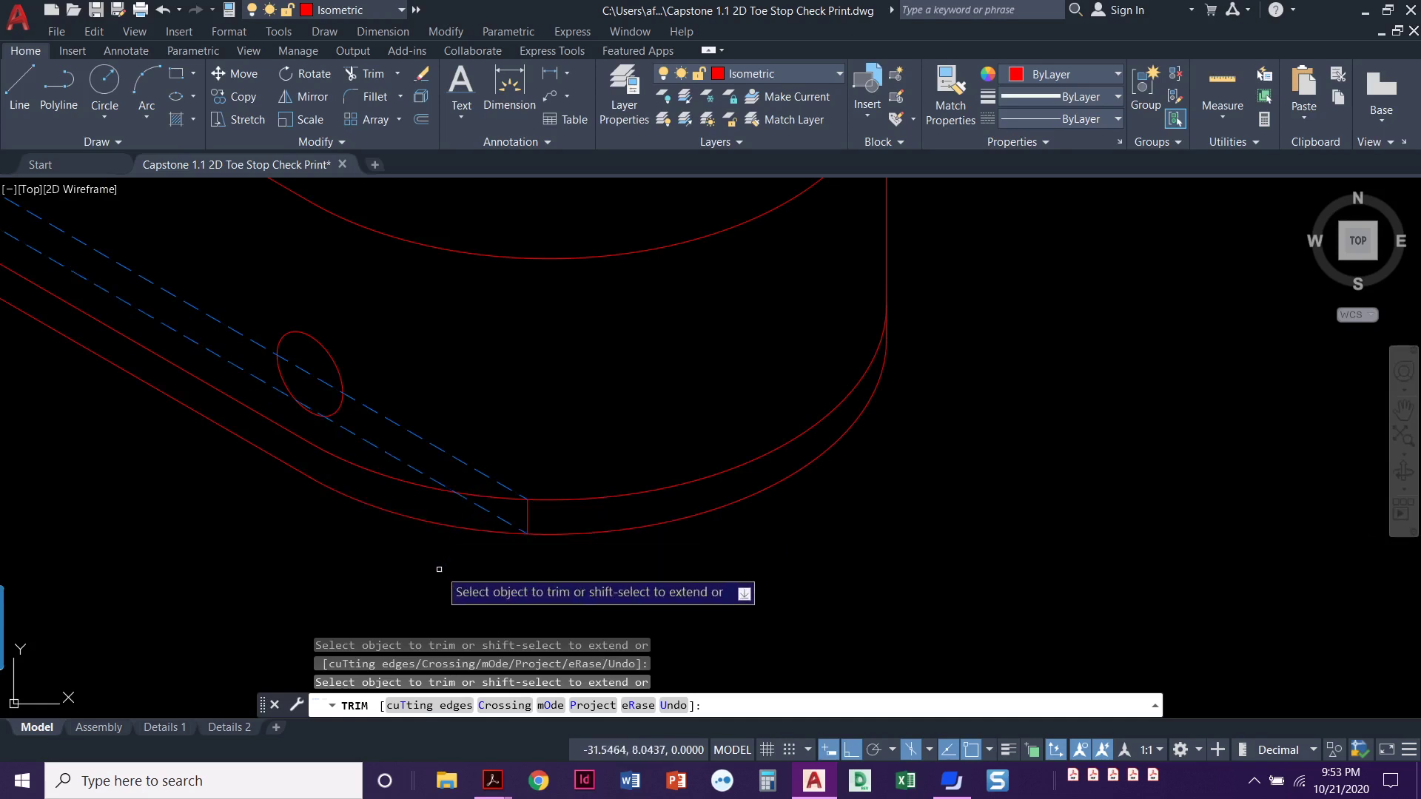
scroll(438, 569, "down", 3)
scroll(541, 577, "up", 2)
scroll(592, 581, "up", 1)
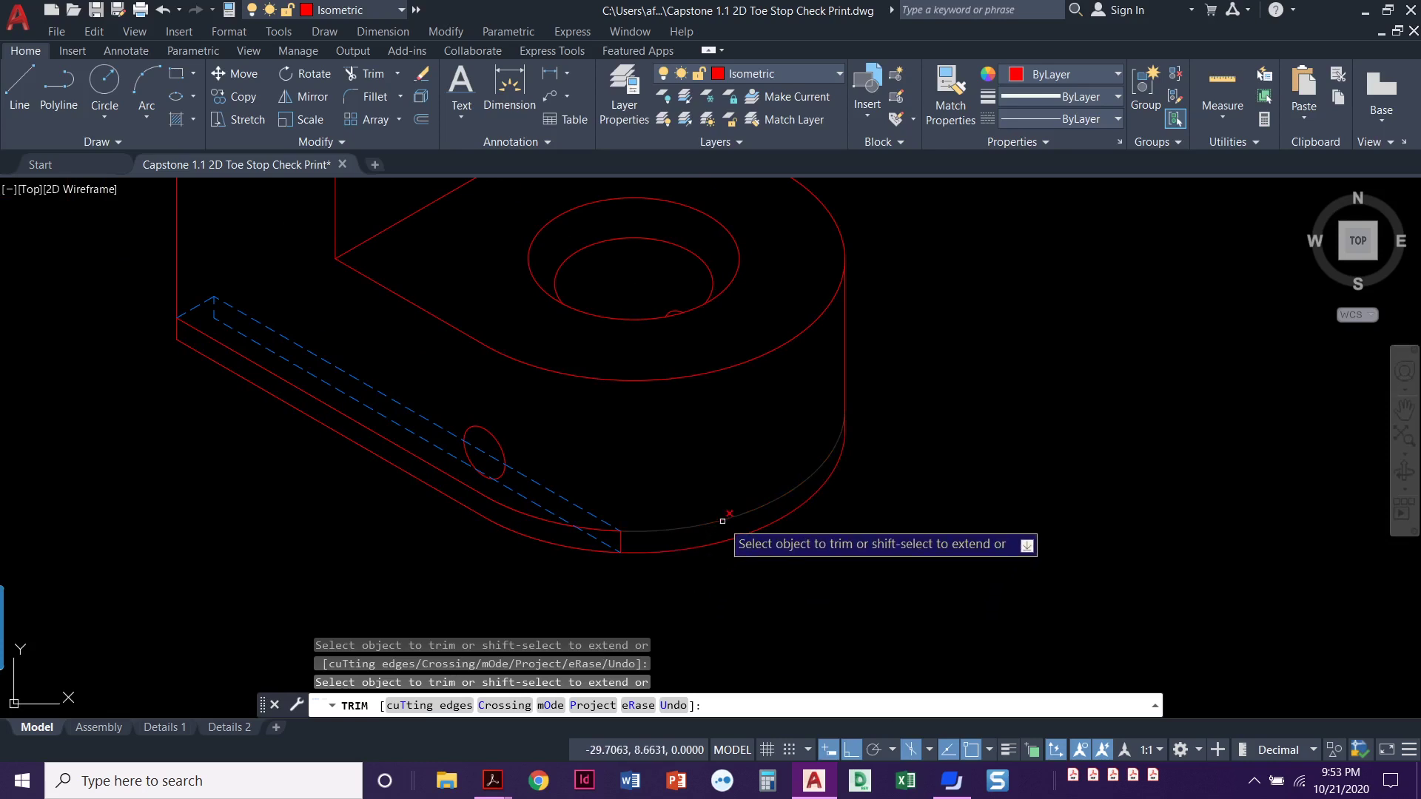
Trim the leftover arc pieces and red diagonal edges inside the slot.
left_click(722, 520)
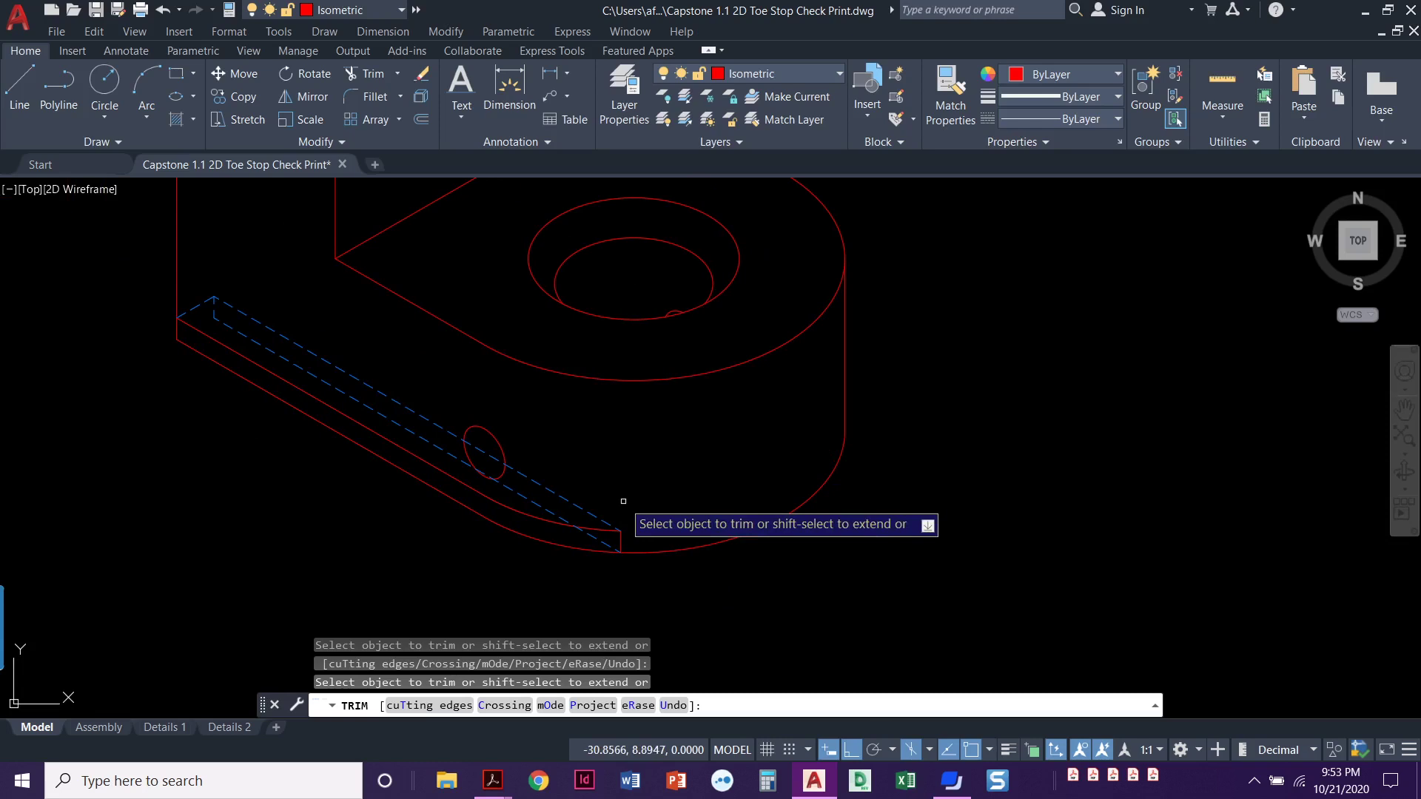
left_click(571, 548)
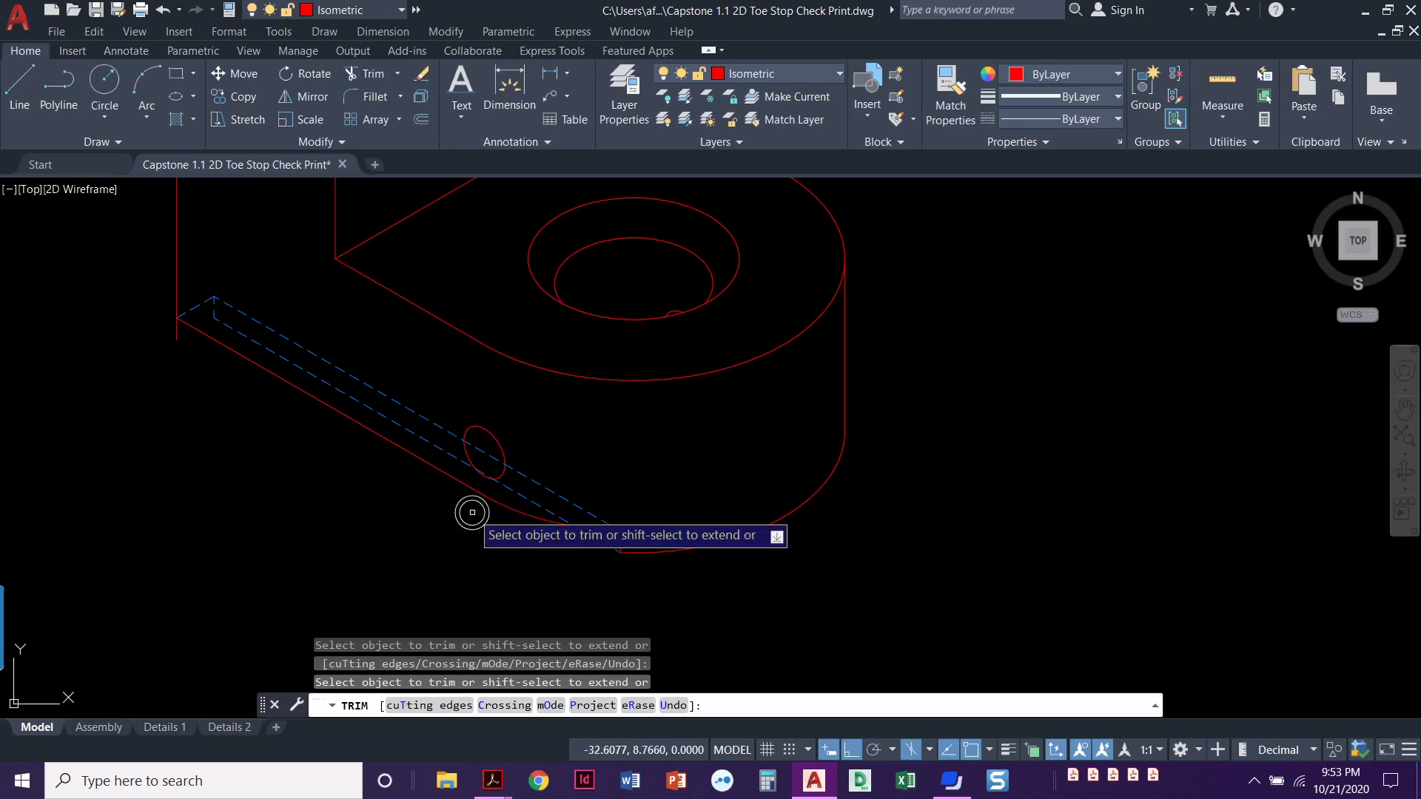
left_click(470, 509)
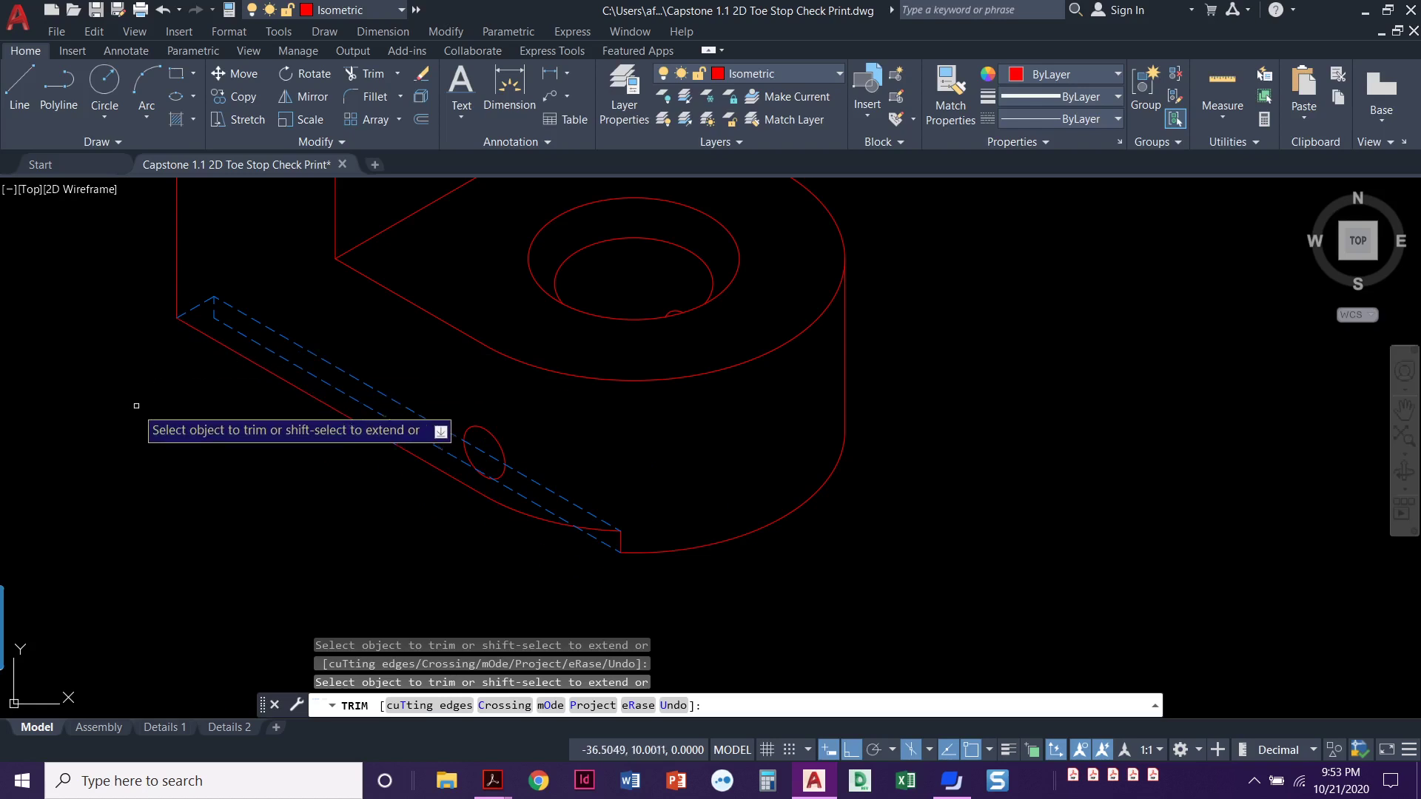
key("Return")
scroll(175, 454, "down", 2)
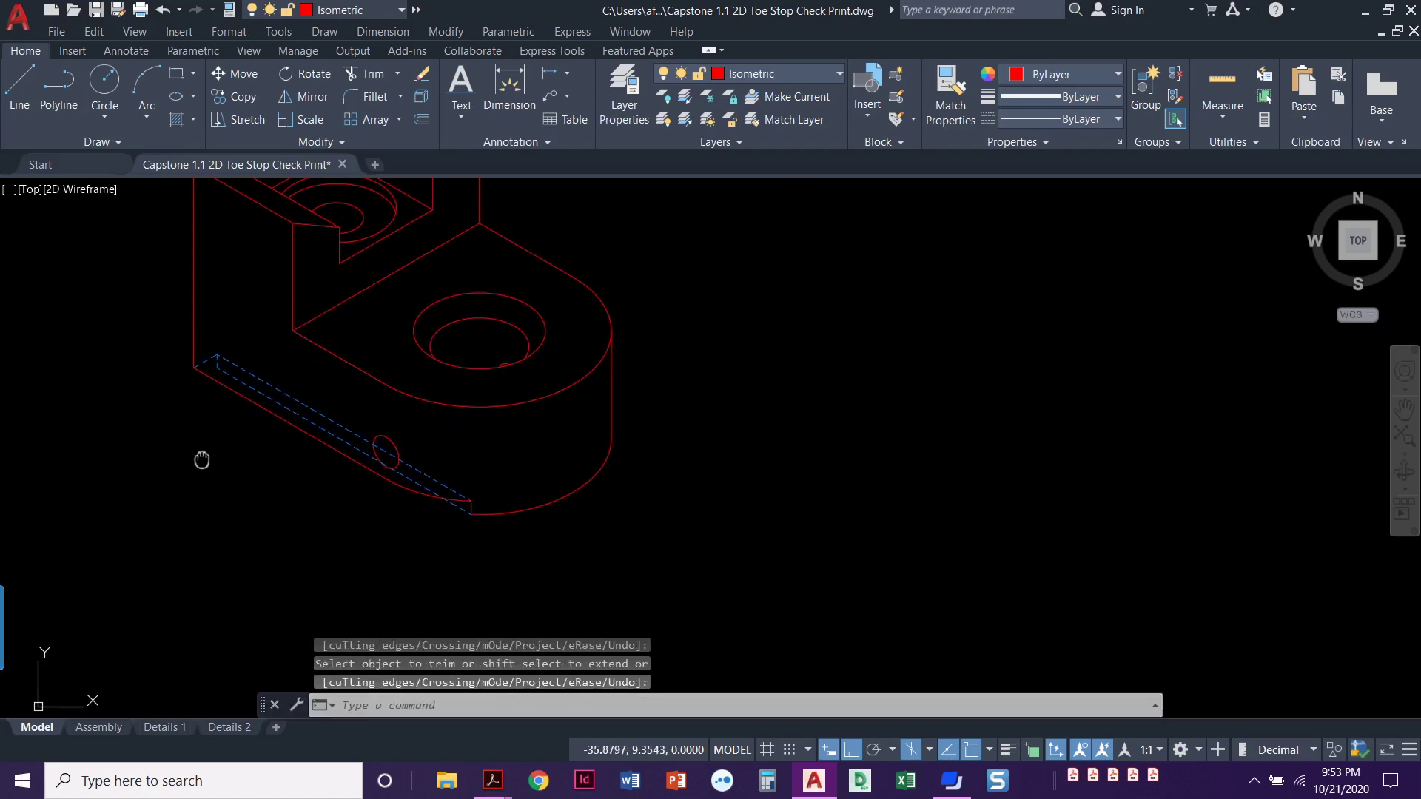
middle_click_drag(202, 459, 203, 459)
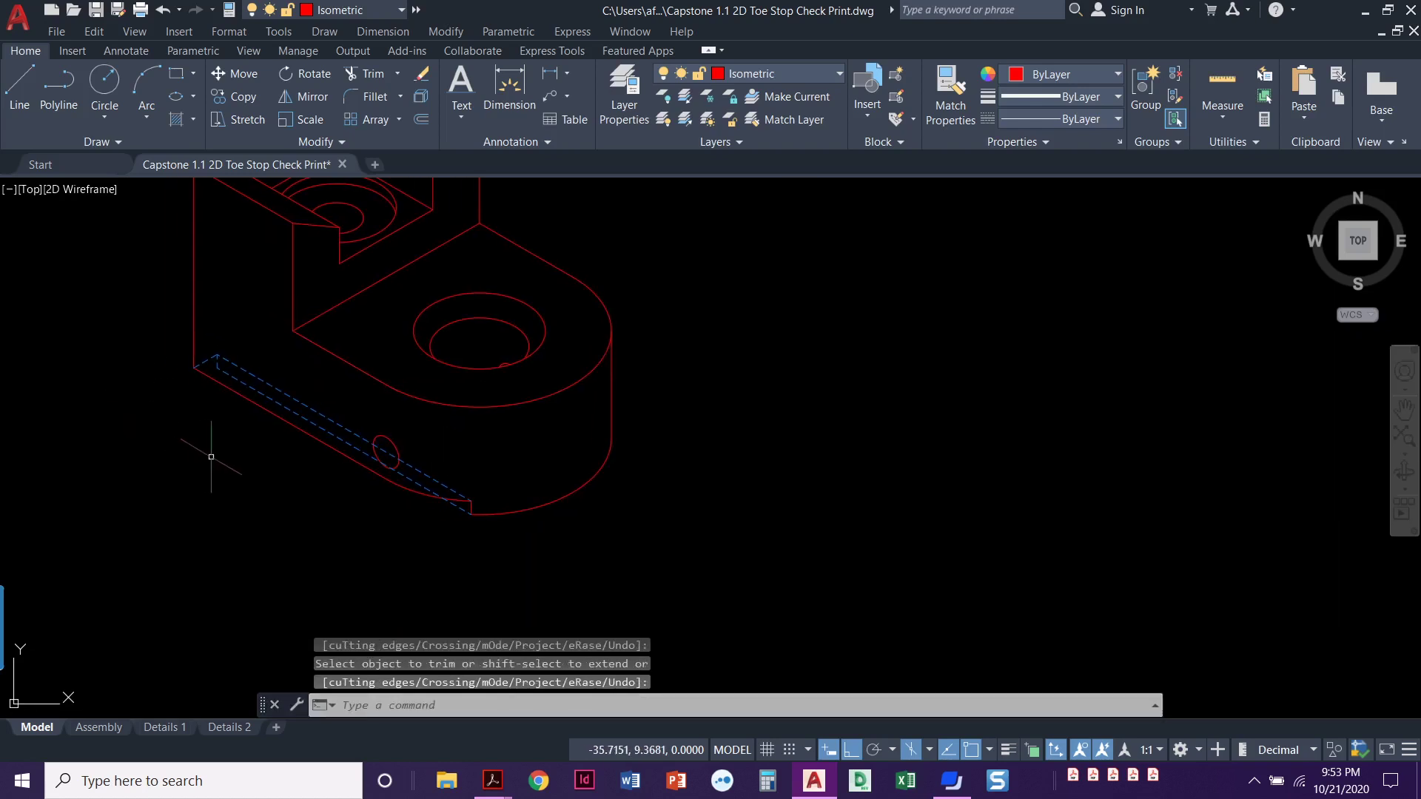
Bring up page 5 of the help sheet with Figures CP1.30(a) and CP1.30(b).
key("alt+Tab")
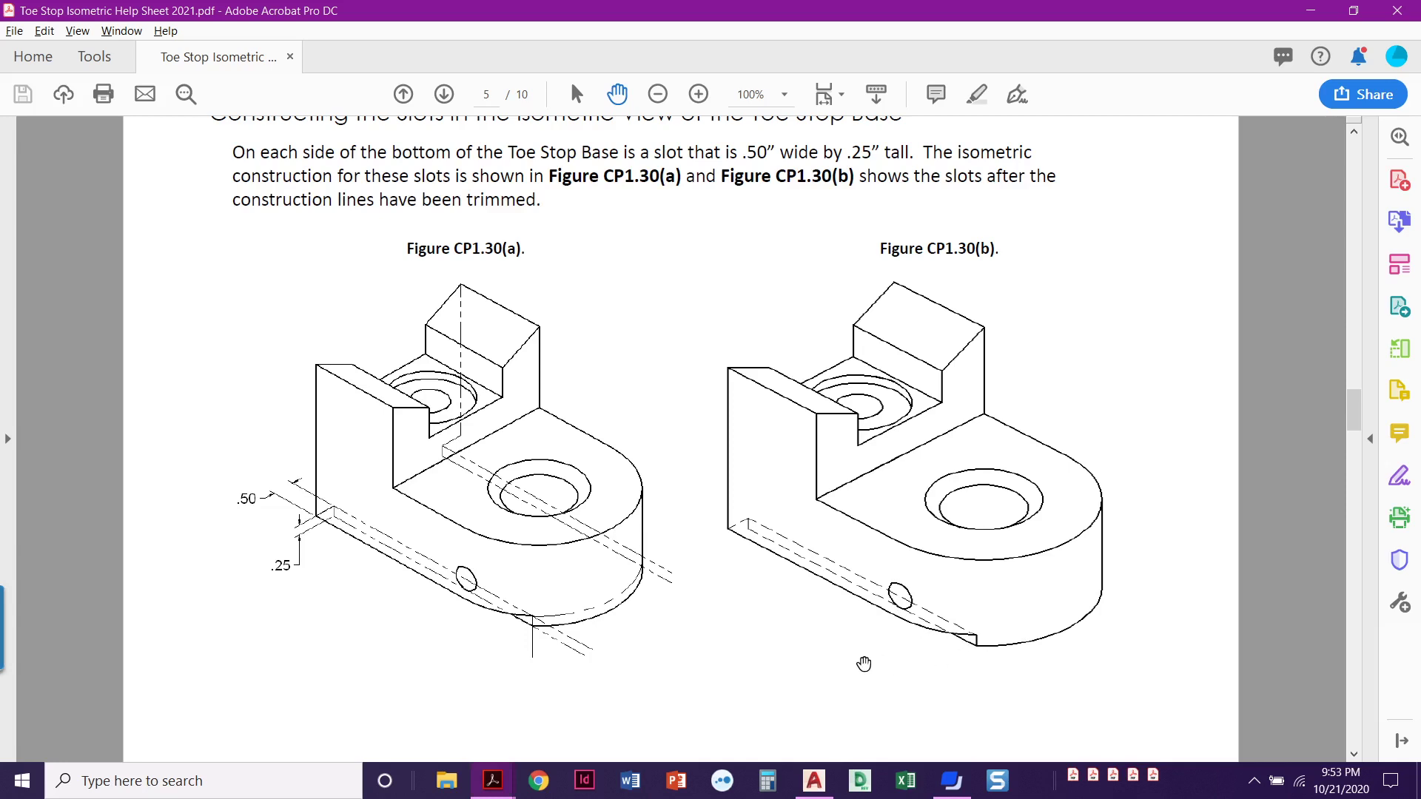
Back in AutoCAD, draw and undo a trial line at the slot corner, then expand the Modify panel.
key("alt+Tab")
scroll(484, 528, "up", 2)
scroll(454, 496, "up", 1)
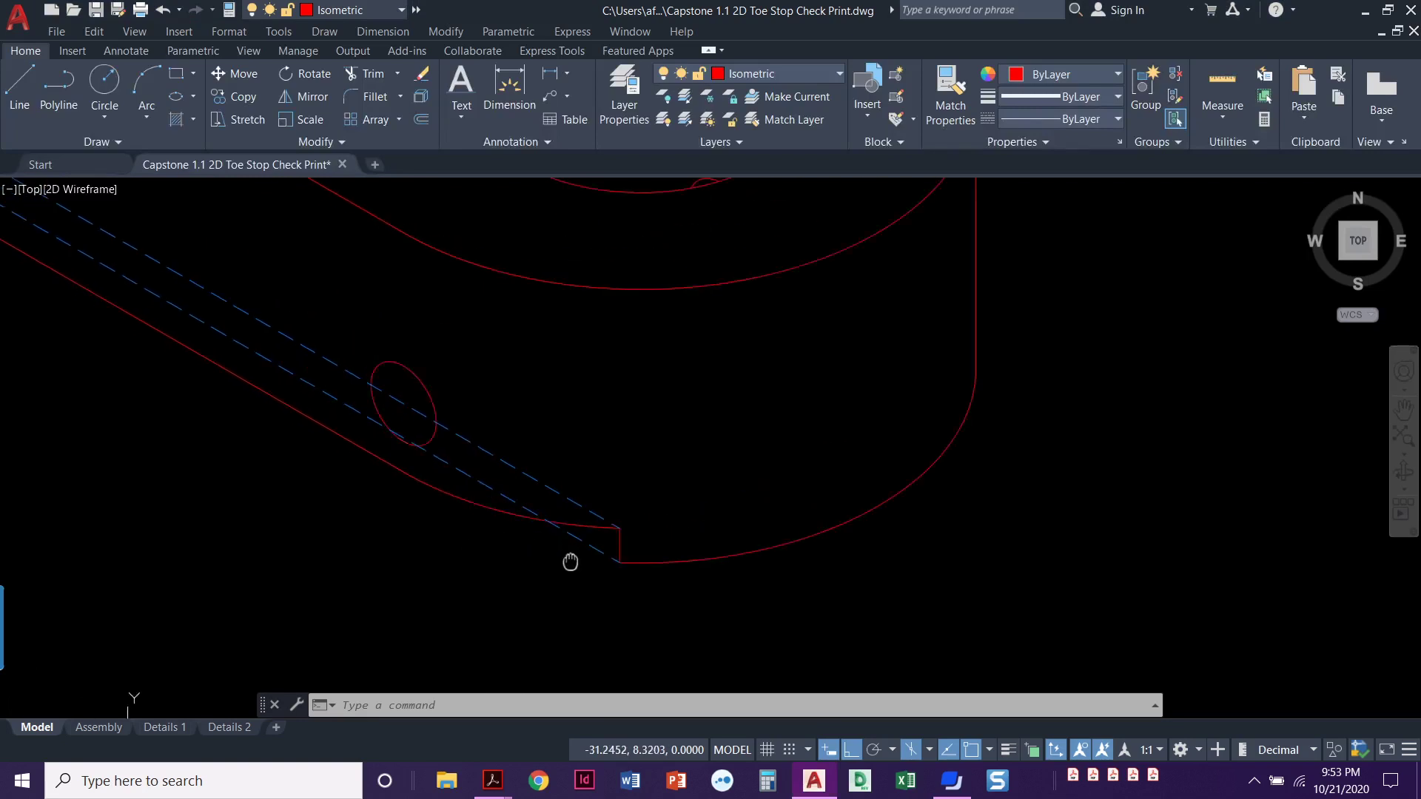
scroll(570, 562, "up", 1)
scroll(695, 628, "up", 1)
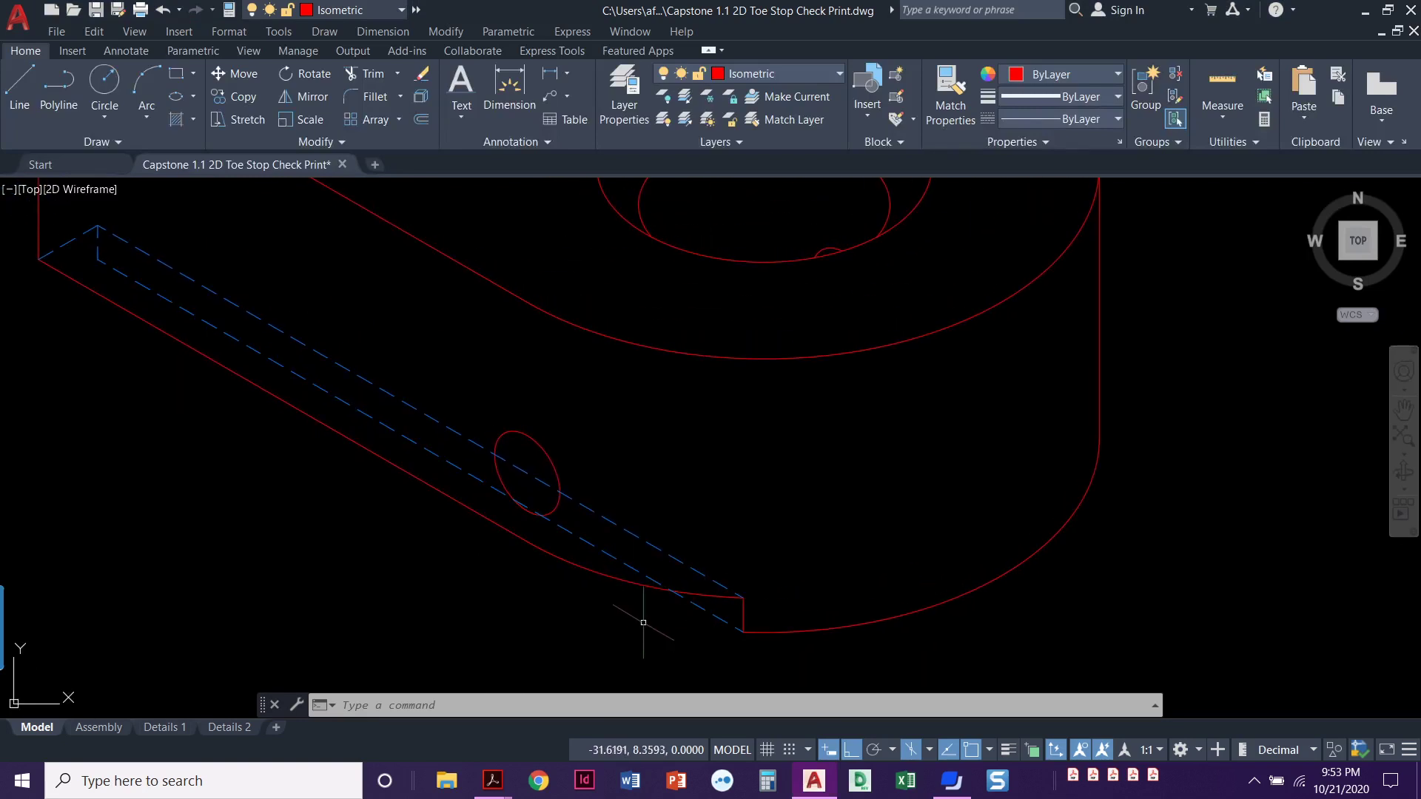
left_click(20, 81)
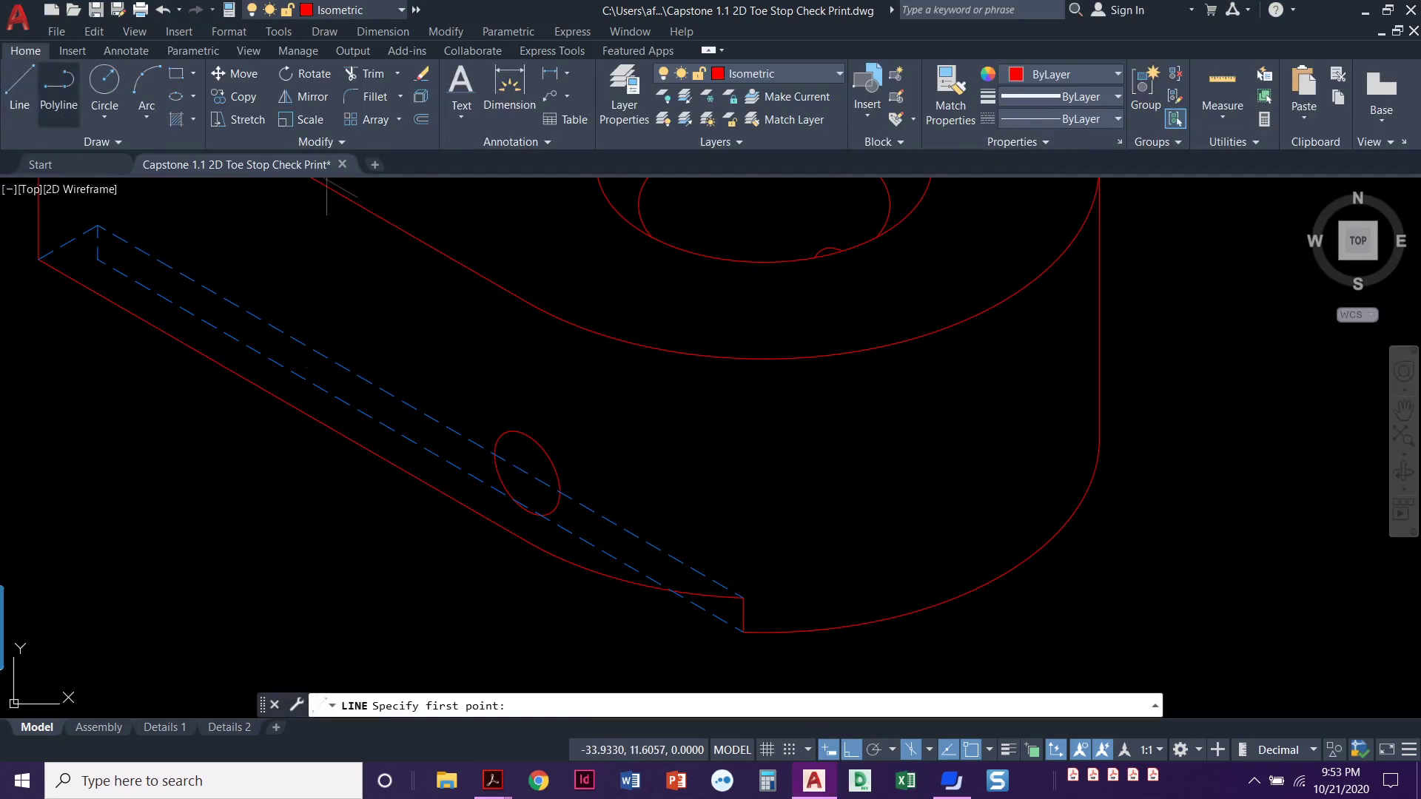
left_click(672, 590)
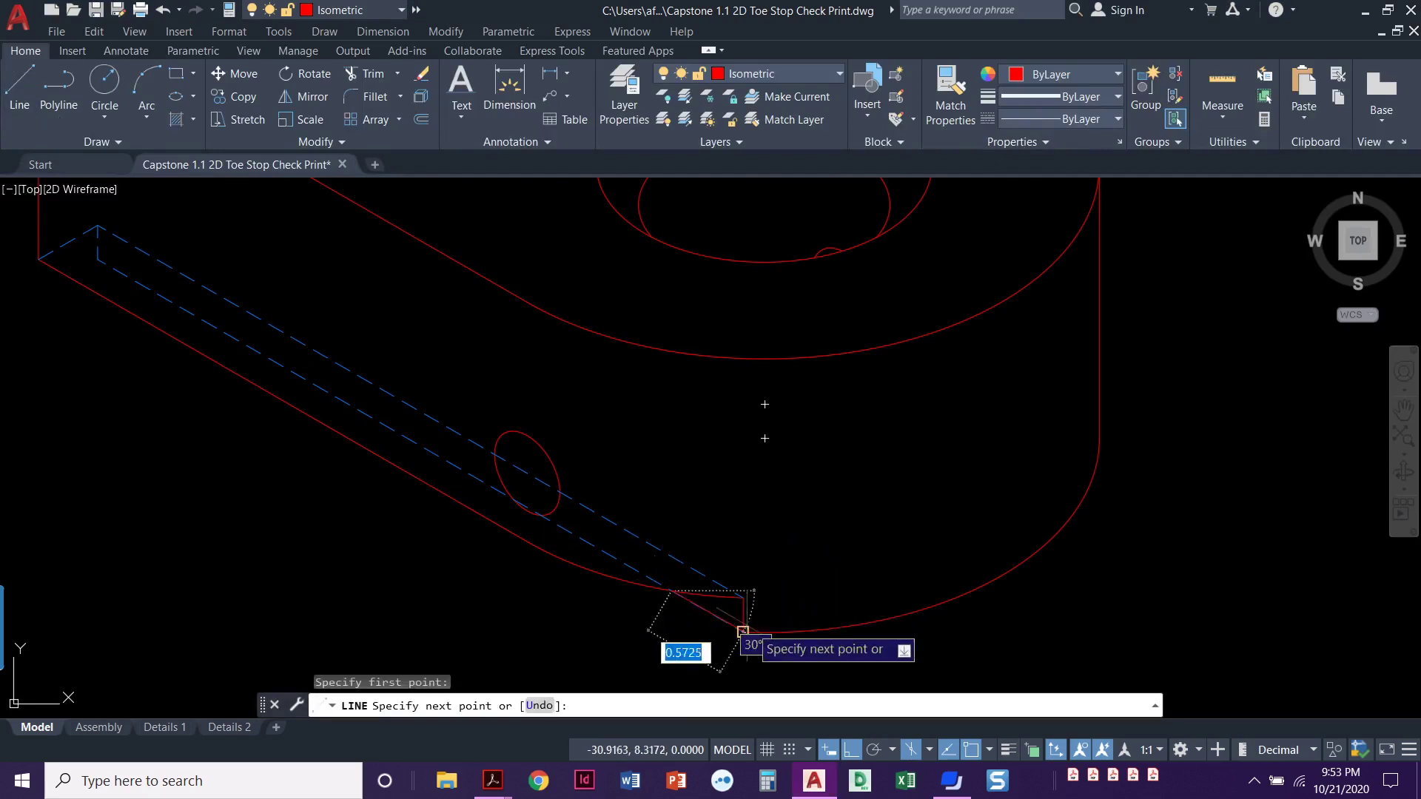
left_click(743, 631)
key("Escape")
key("Escape")
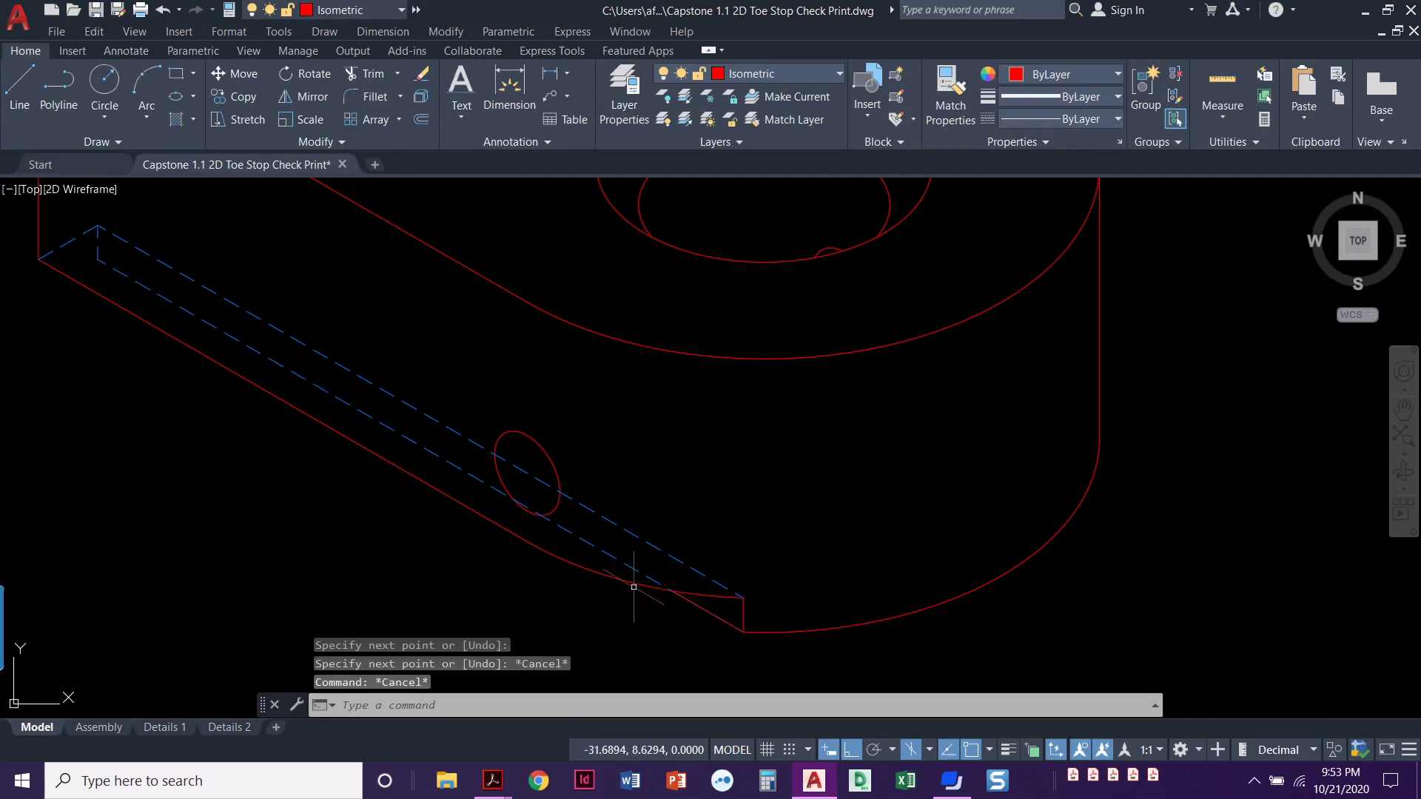
type("u")
key("Return")
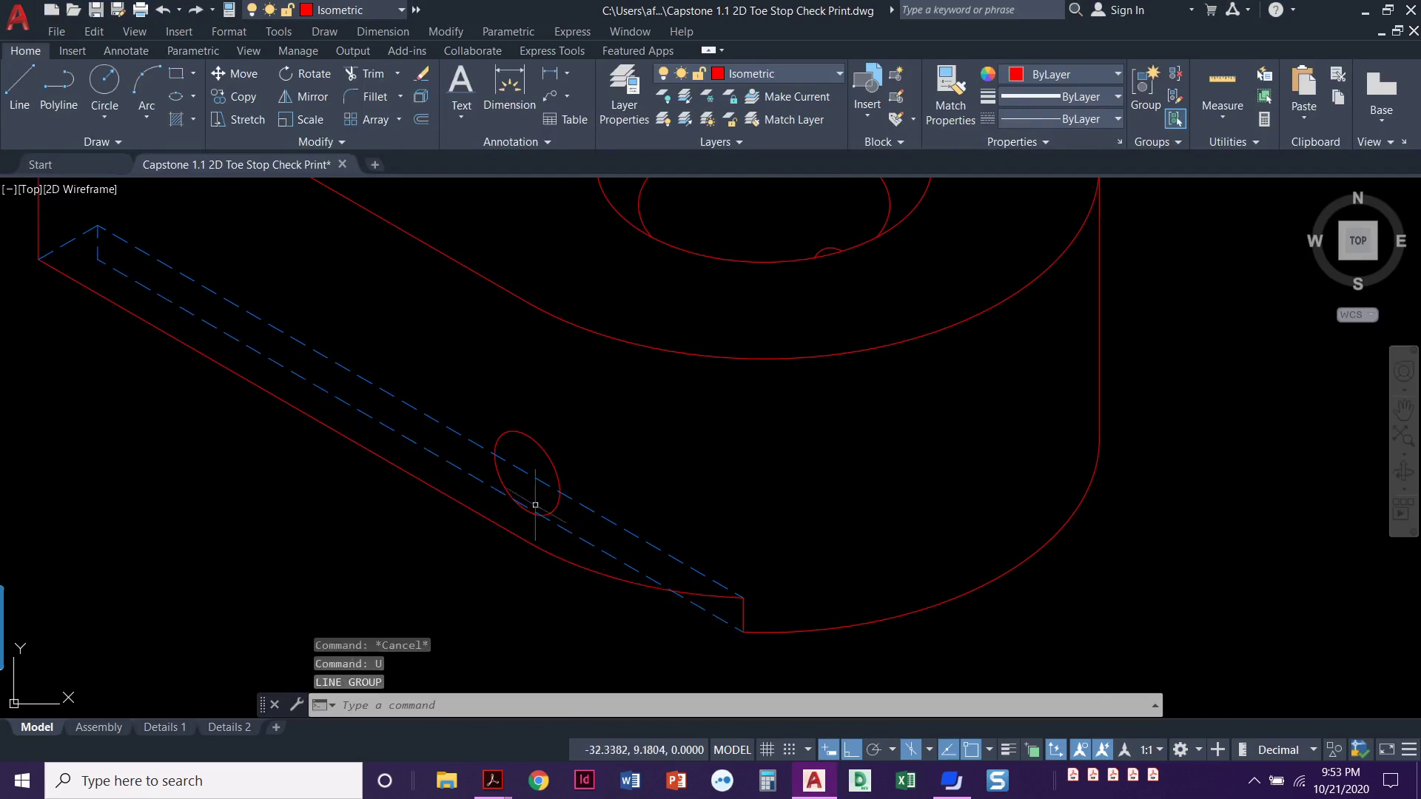
left_click(333, 142)
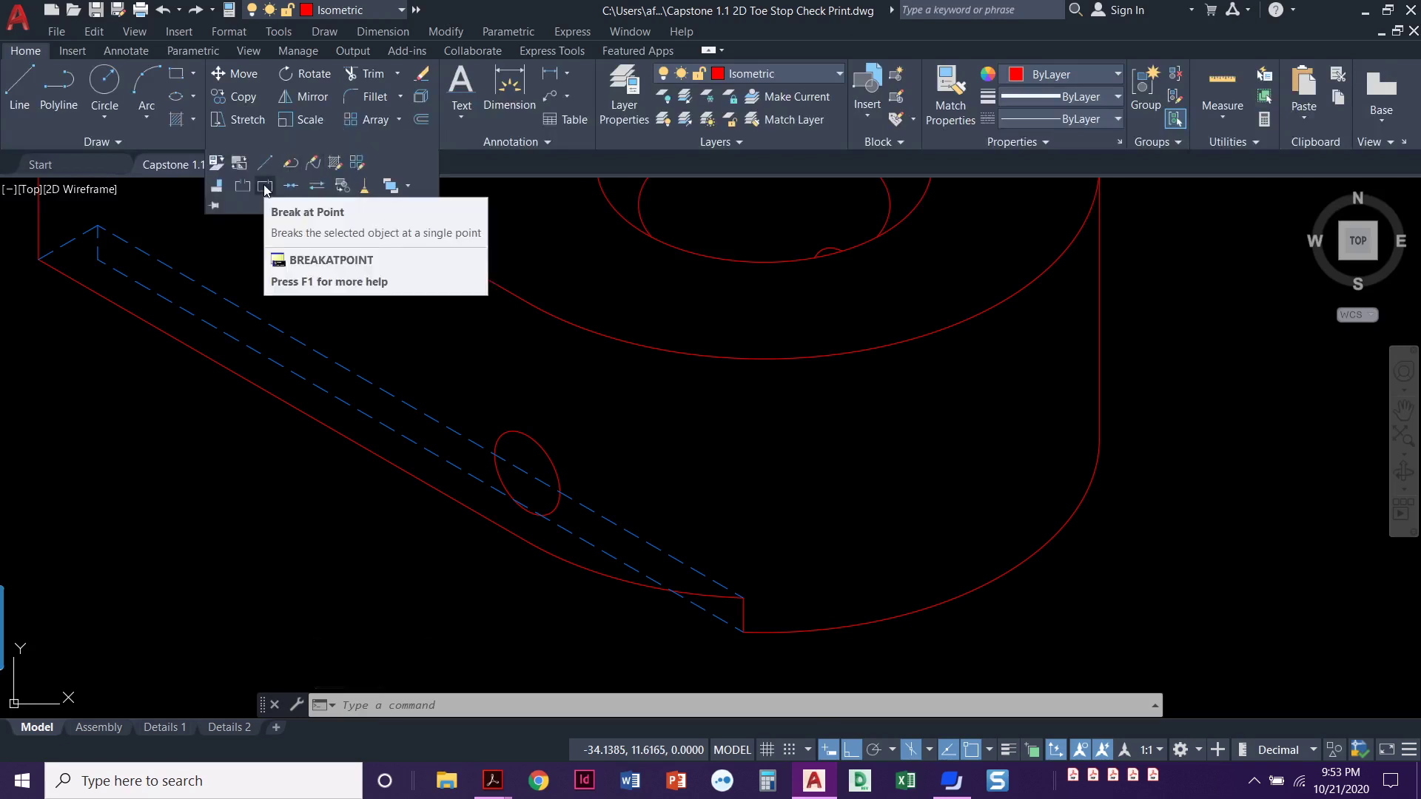
Break the lower dashed slot line where it meets the red bottom curve.
left_click(265, 187)
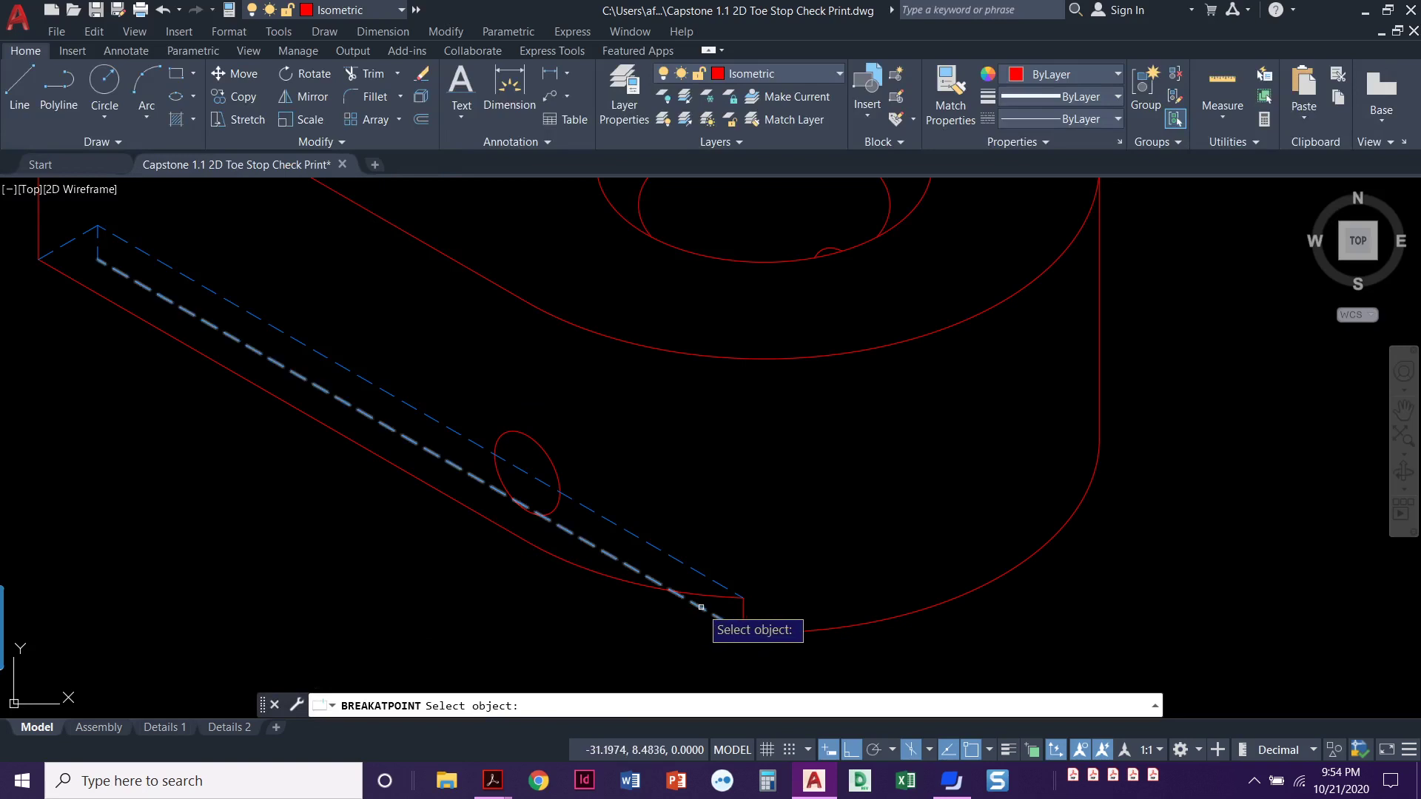
left_click(701, 607)
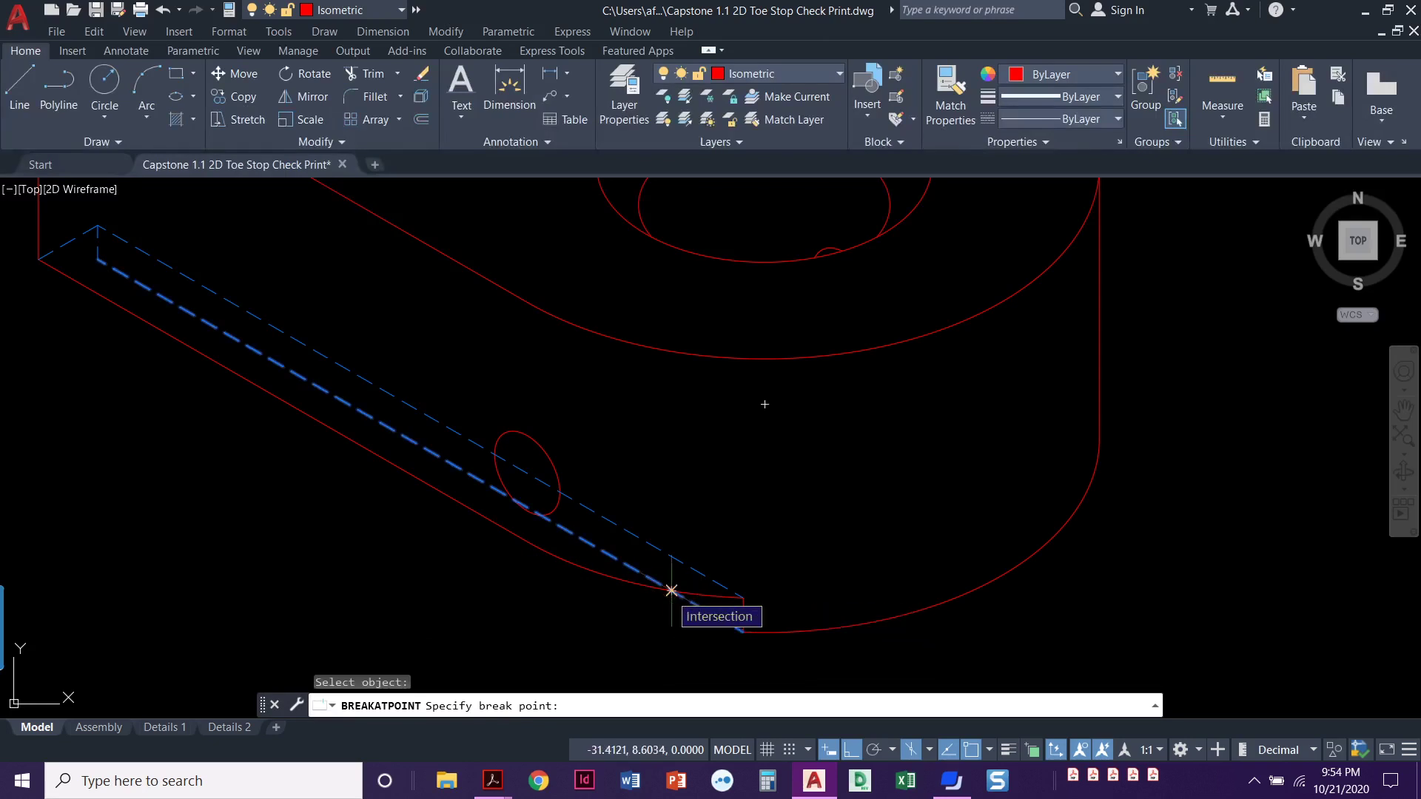
left_click(671, 590)
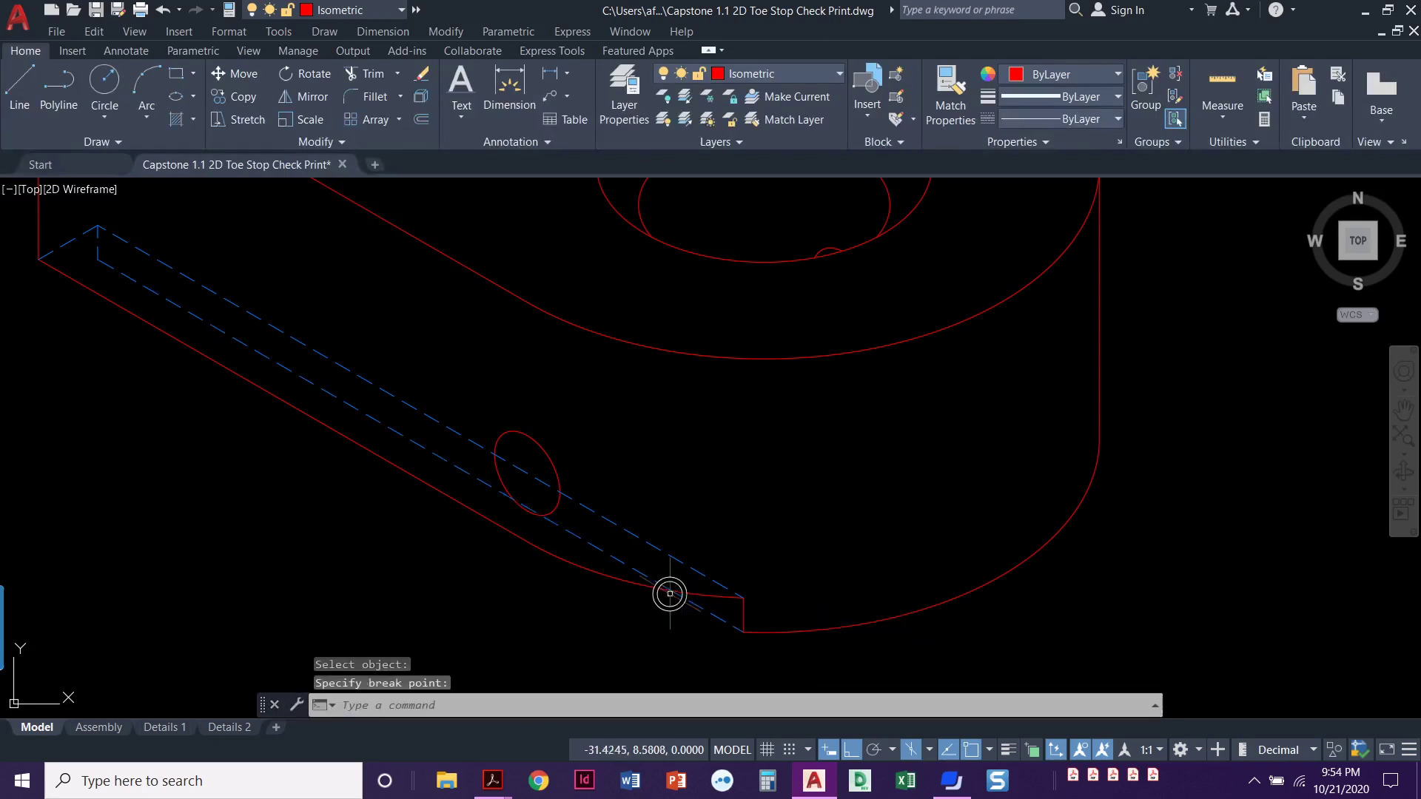
Select only the short end piece left past the break.
left_click(707, 612)
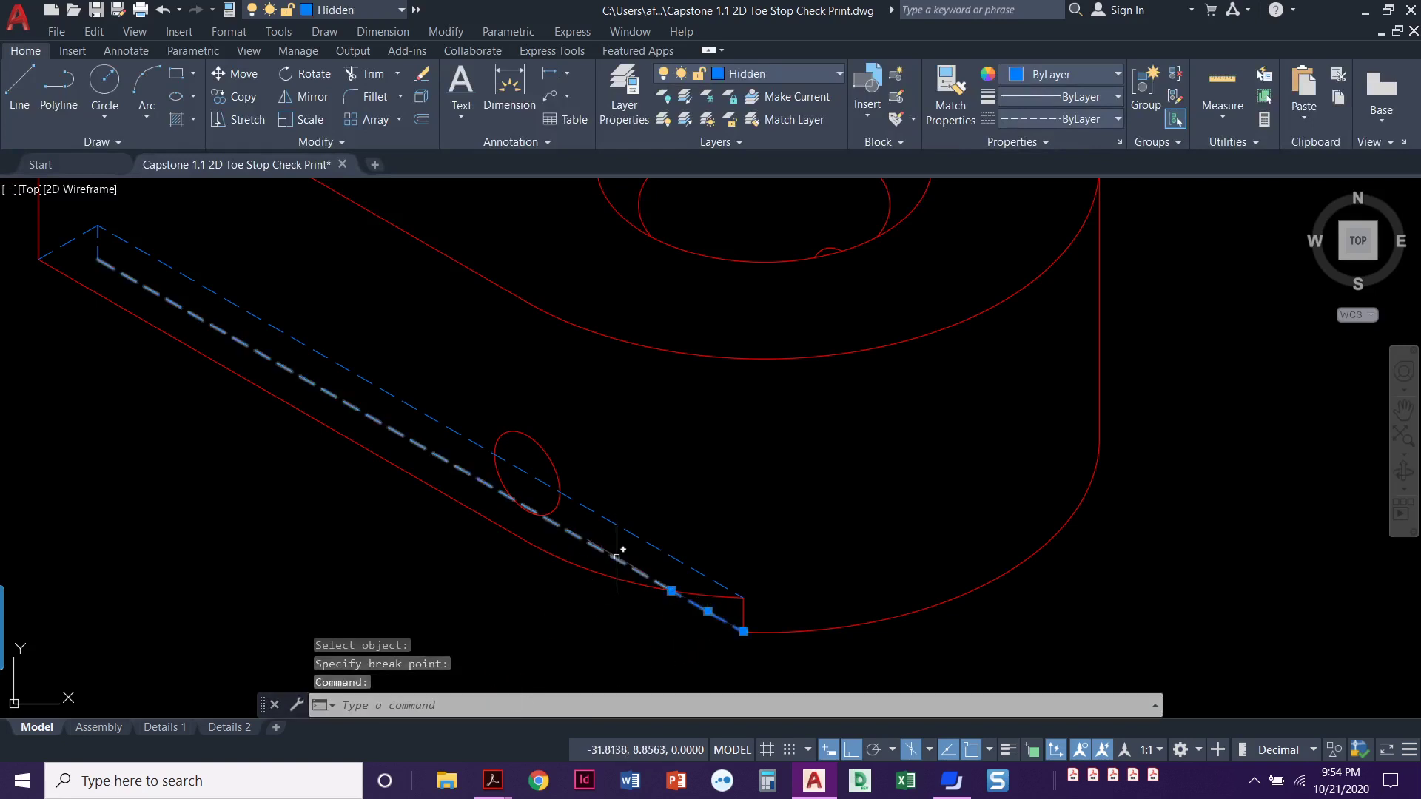
left_click(616, 557)
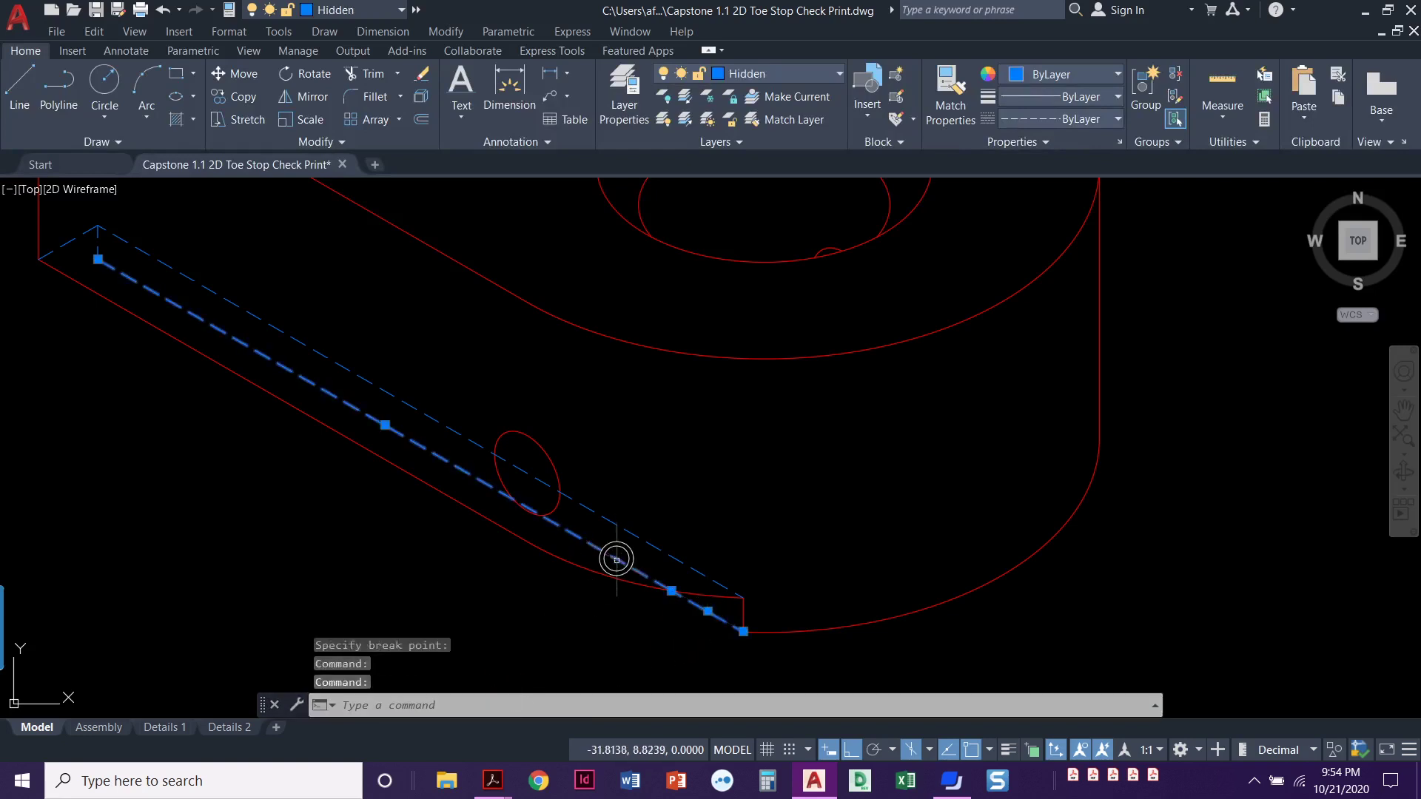
key("Escape")
left_click(688, 599)
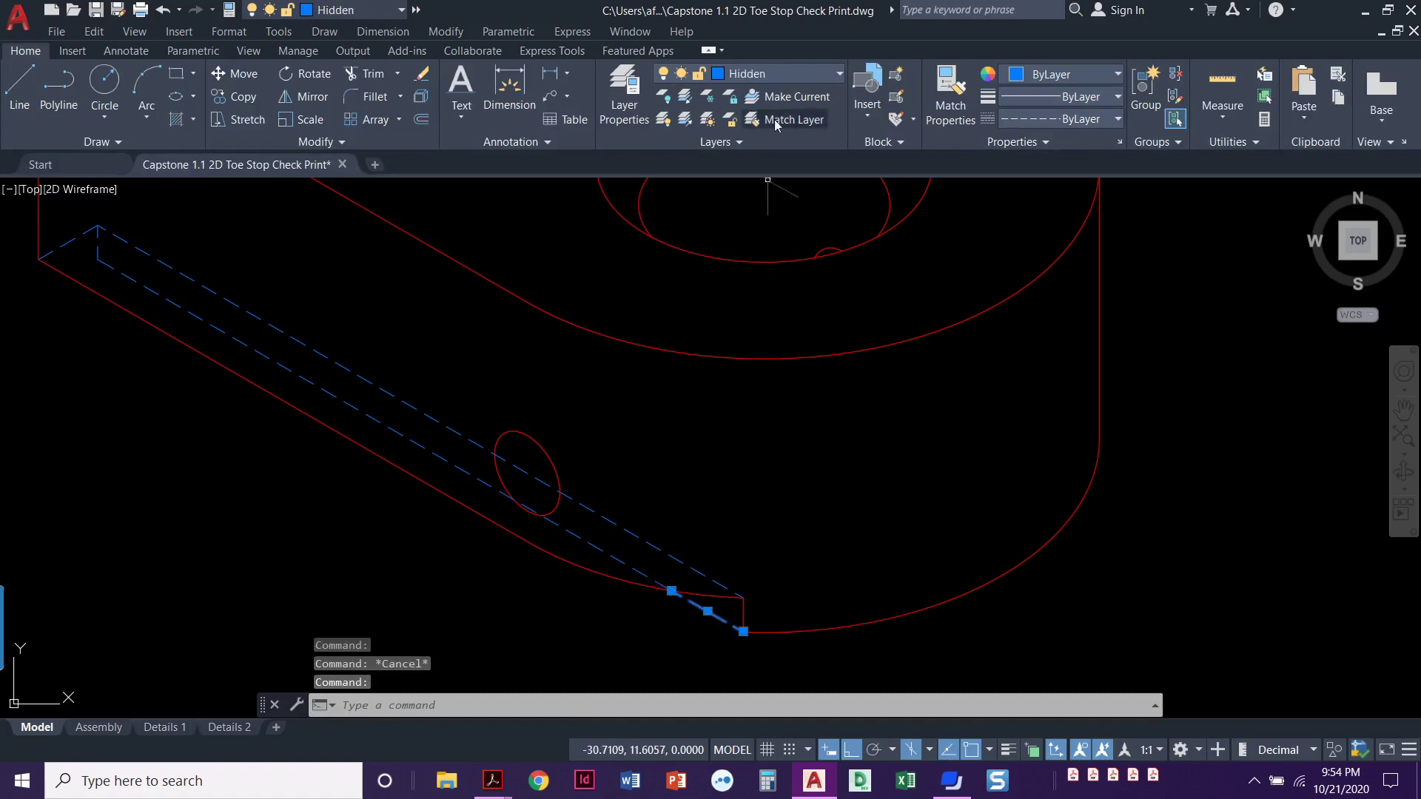
Put the short end piece on the Isometric layer, making it a solid edge.
left_click(796, 73)
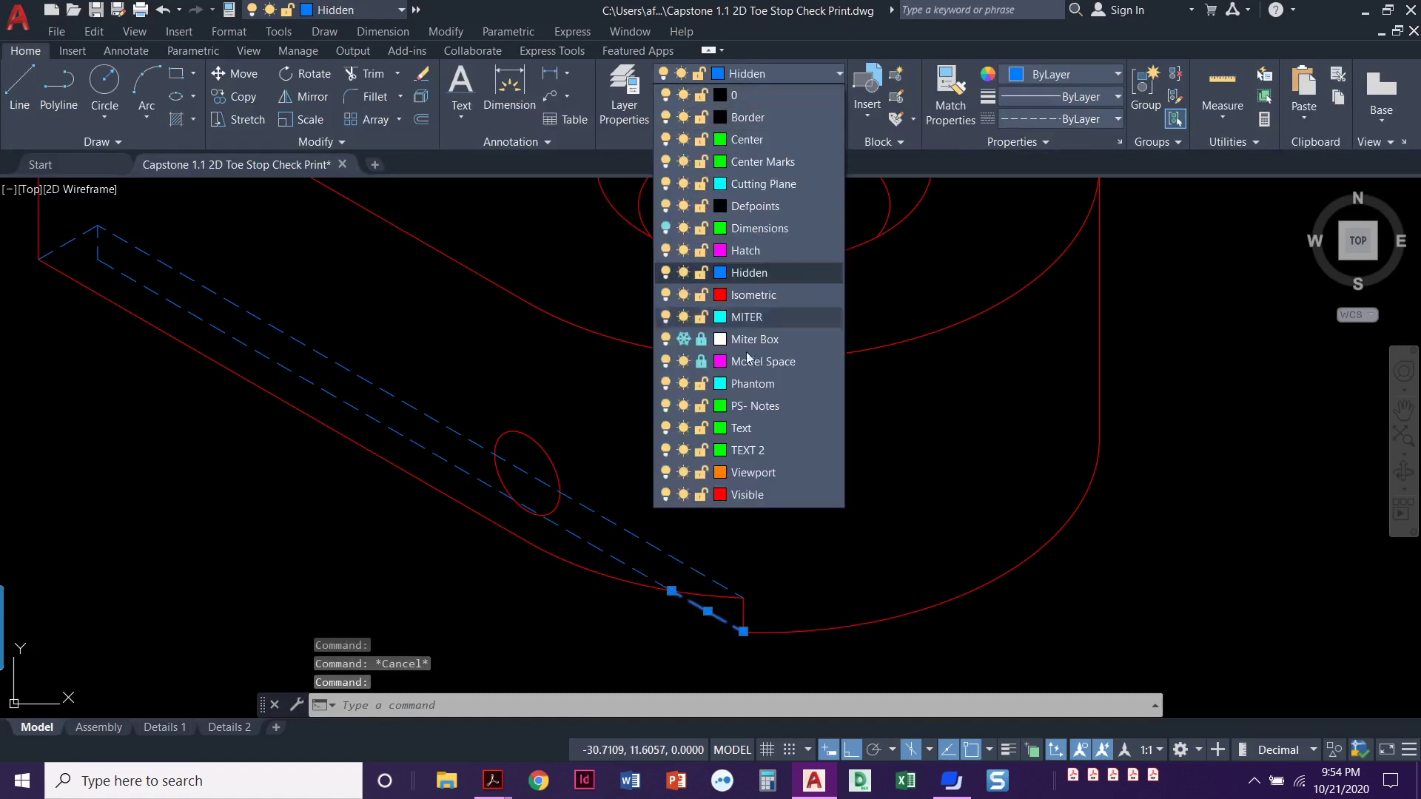
left_click(774, 294)
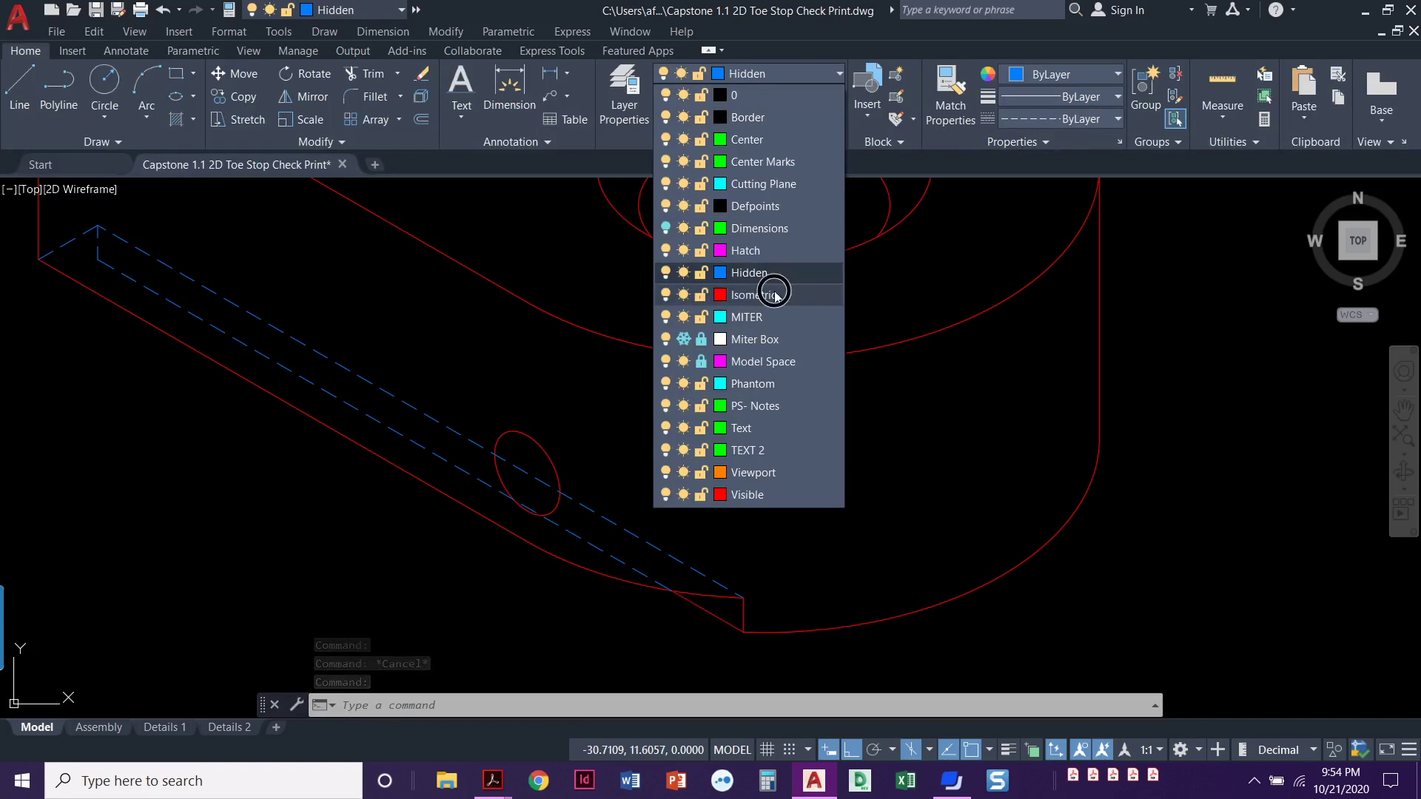
key("Escape")
Zoom out and pan to center the whole toe stop base.
scroll(732, 503, "down", 2)
middle_click_drag(751, 517, 697, 552)
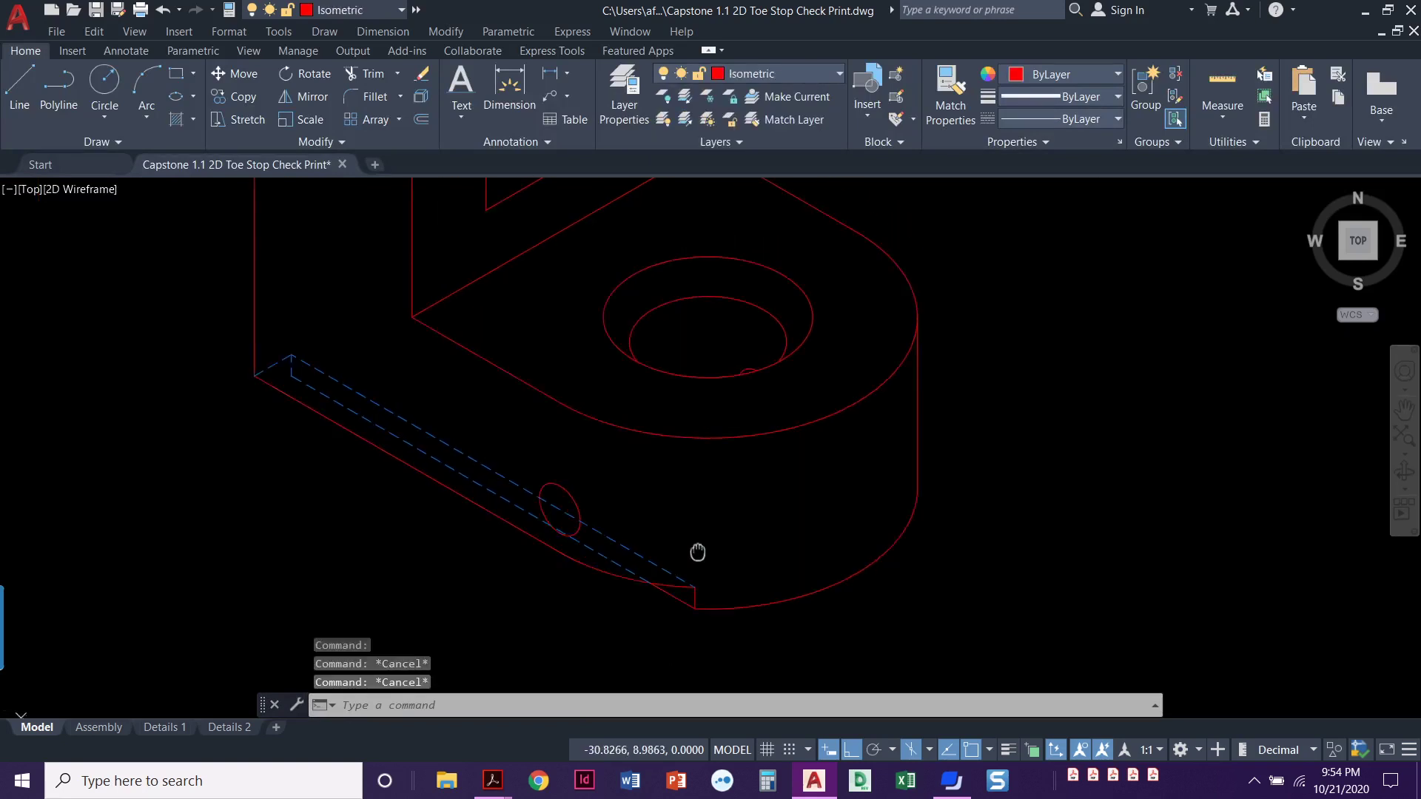
scroll(697, 552, "down", 2)
middle_click_drag(634, 507, 580, 571)
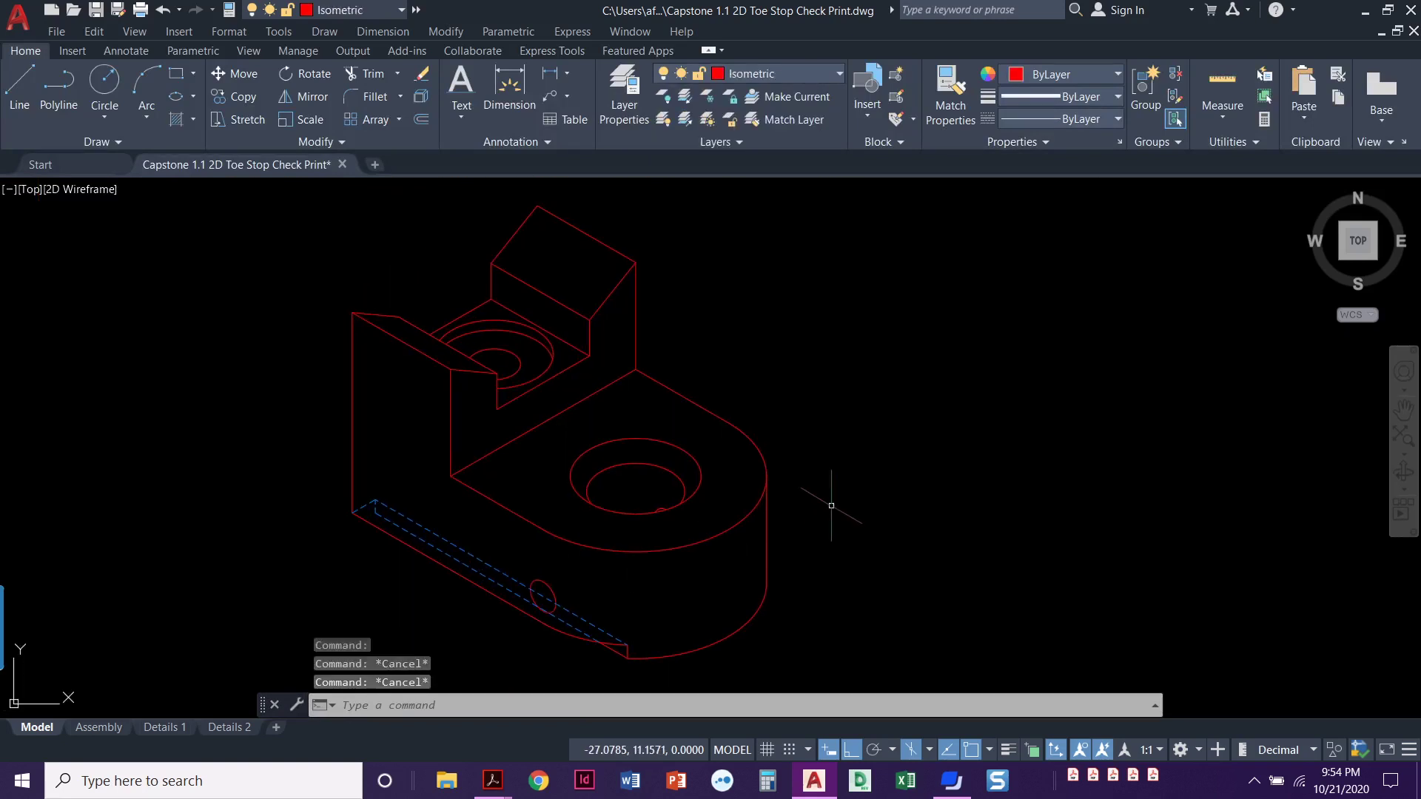